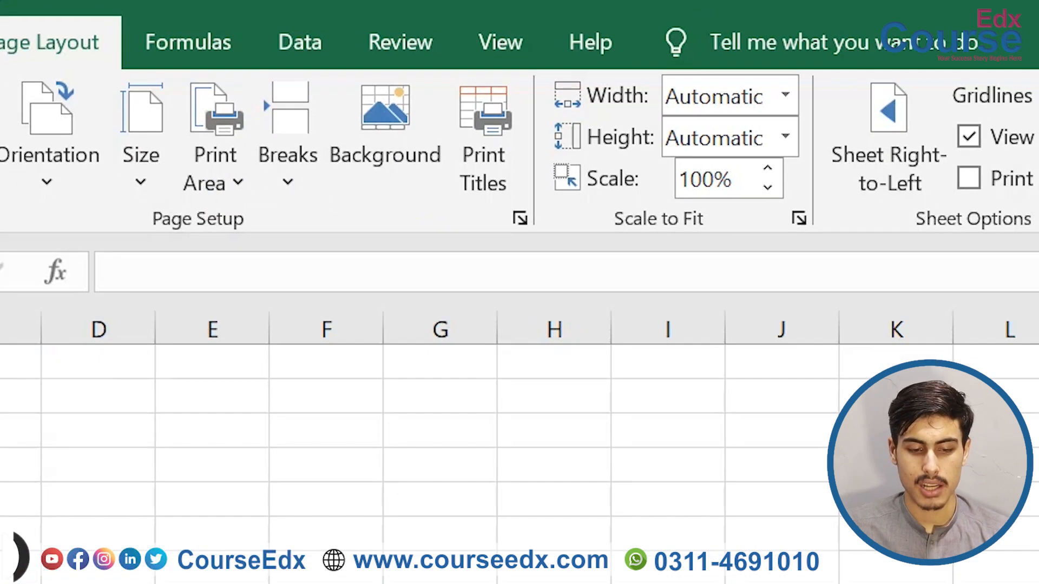
- Fill the whole range A1:J15 with a sample first name in a single entry
drag(41, 187, 530, 416)
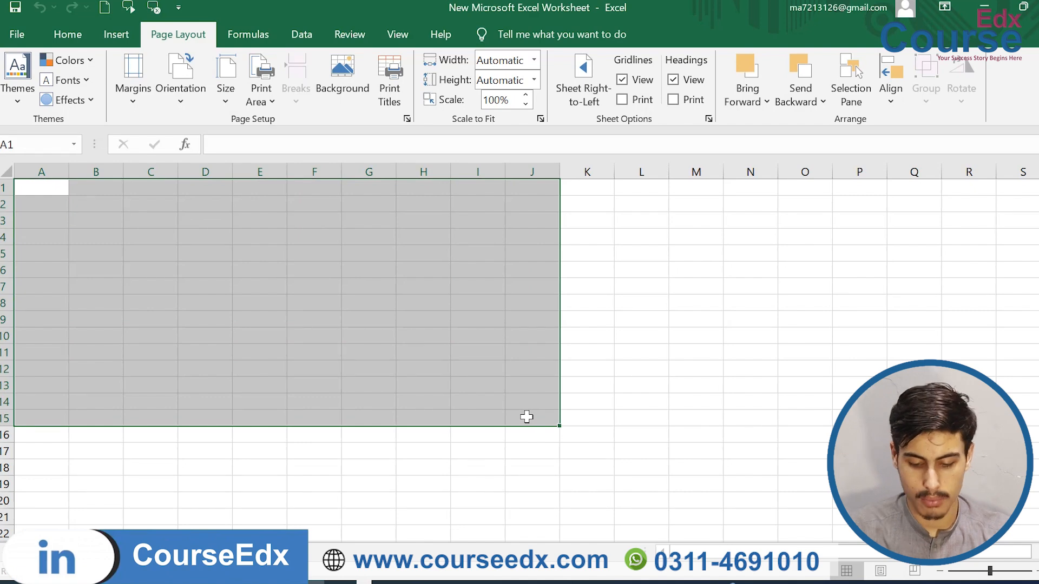
text(Hassan)
key(ctrl+Return)
click(48, 433)
click(81, 447)
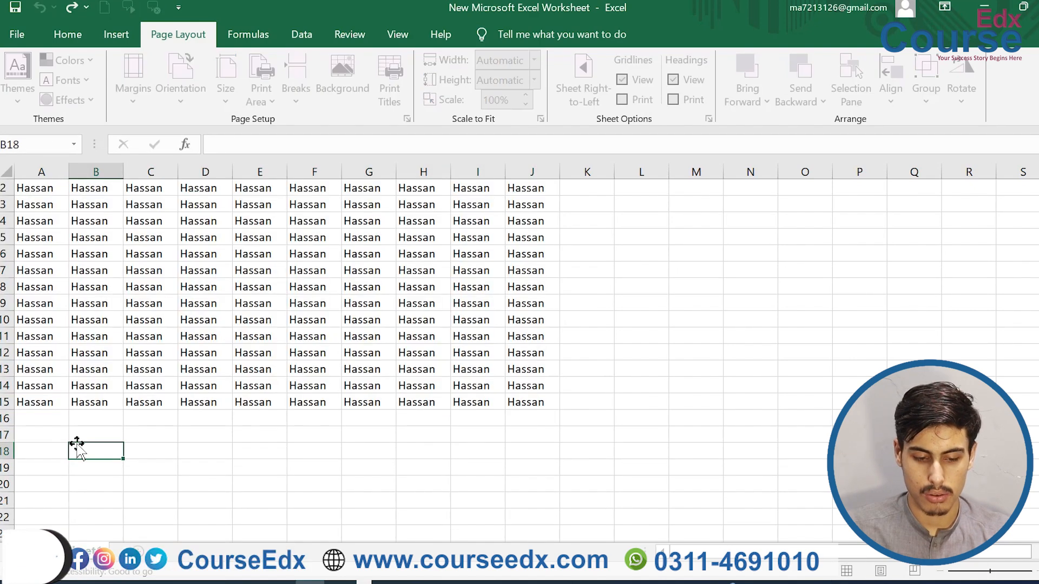
- Fill the range A17:K34 with a second sample first name in a single entry
drag(63, 431, 587, 468)
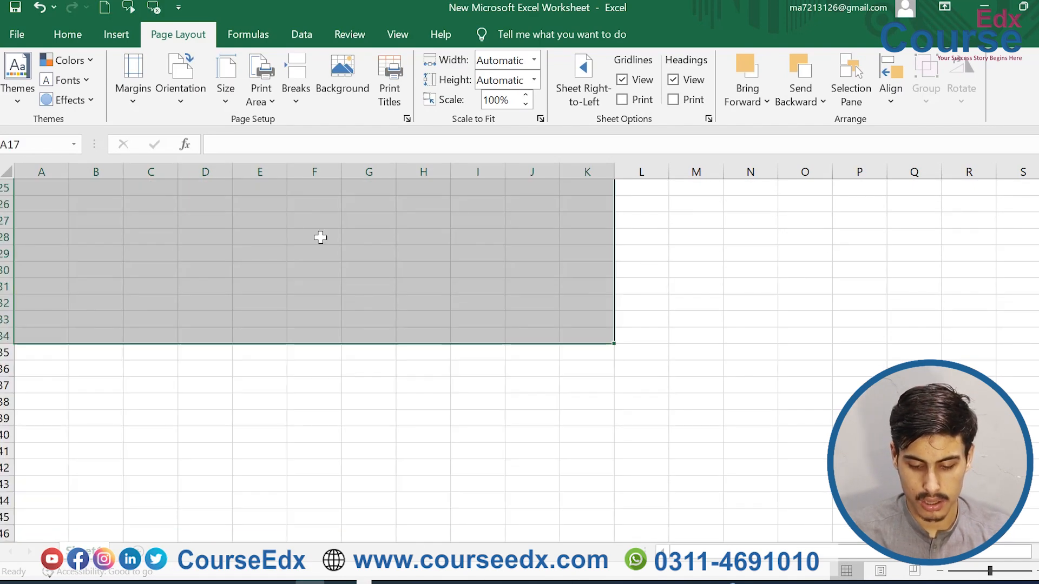
text(Noman)
key(ctrl+Return)
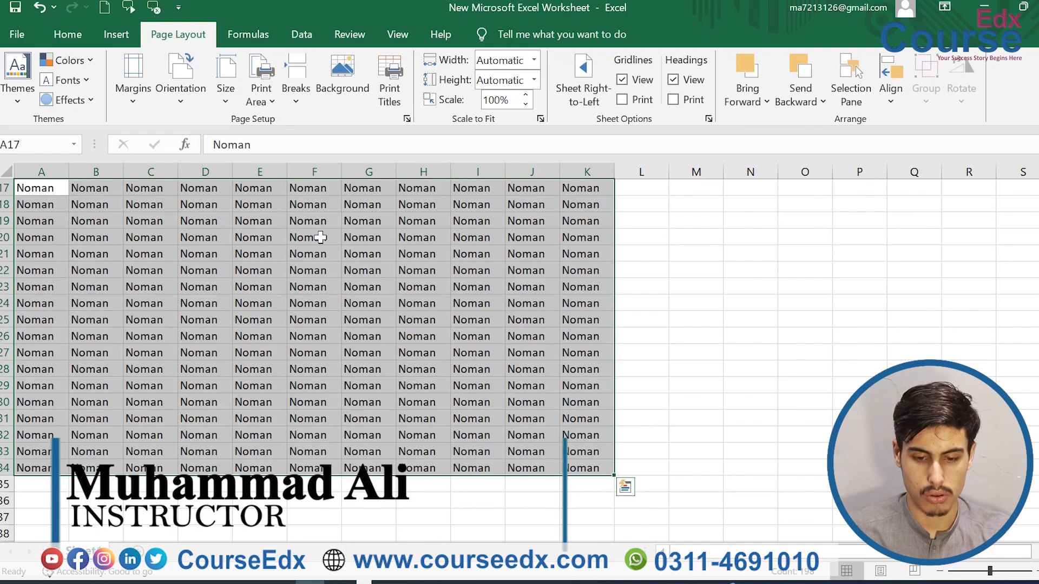
scroll(320, 237, up, 5)
click(263, 453)
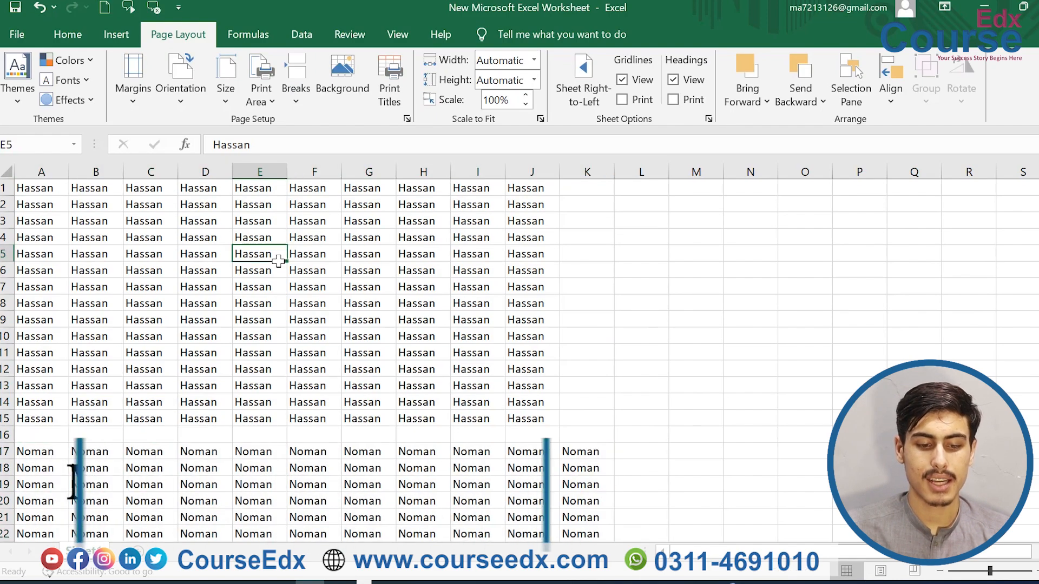
click(295, 346)
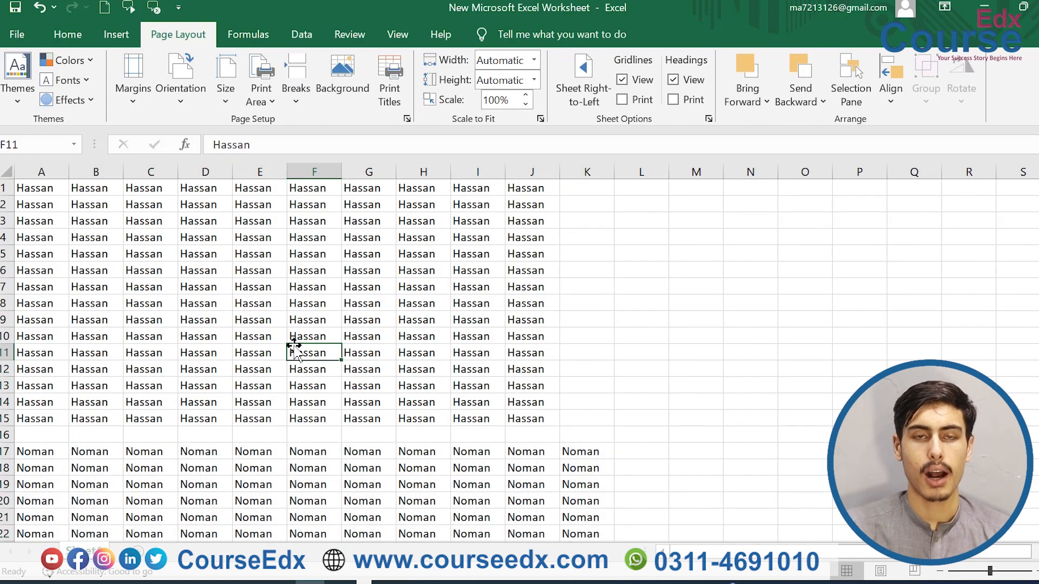
- Preview the printout of the sheet with both name blocks and return to the worksheet
drag(32, 187, 506, 418)
click(566, 383)
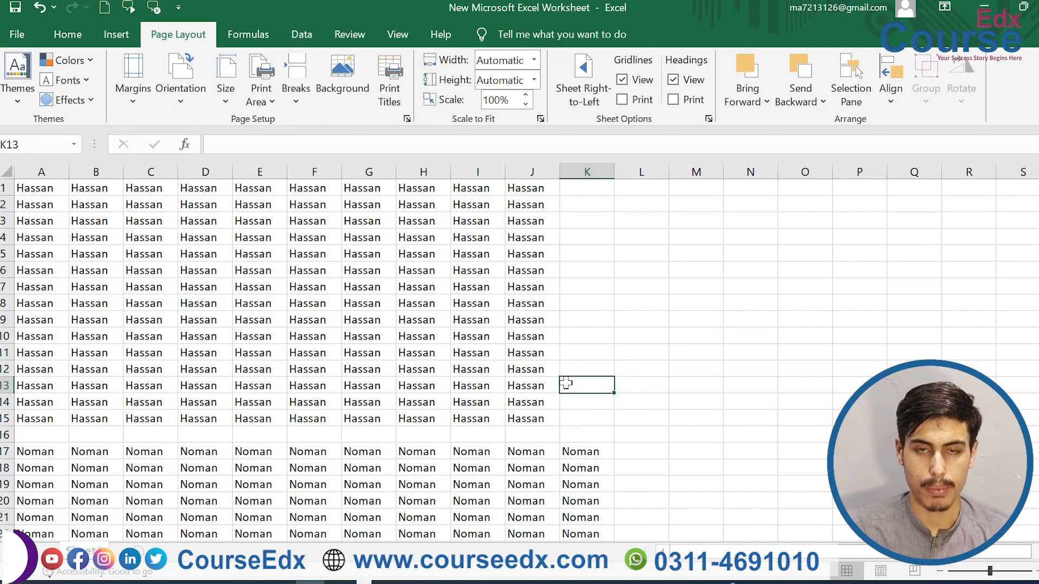
key(ctrl+p)
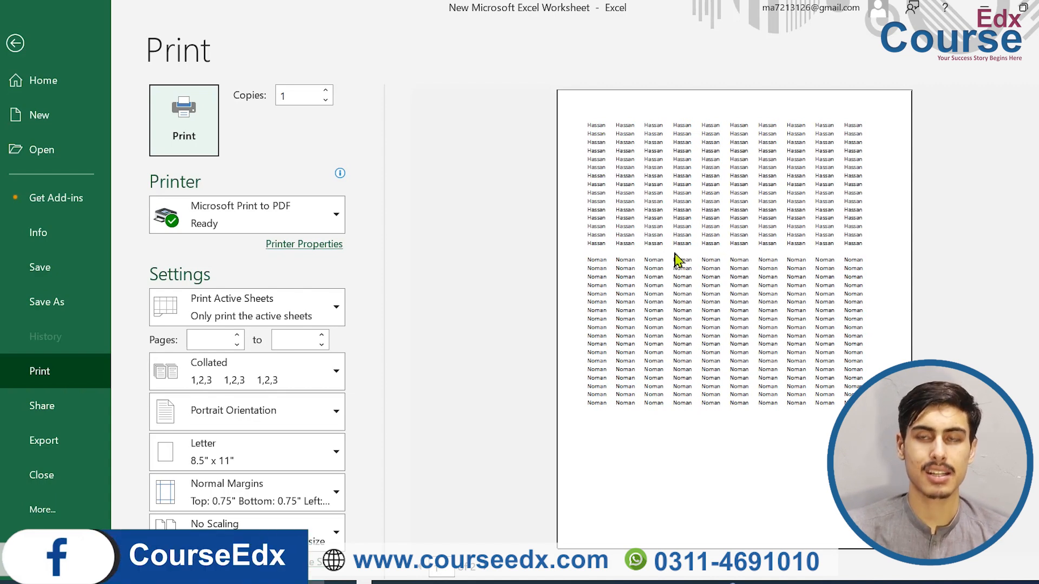
key(Escape)
- Set the range A1:J15, containing the first name block, as the print area
drag(32, 187, 528, 423)
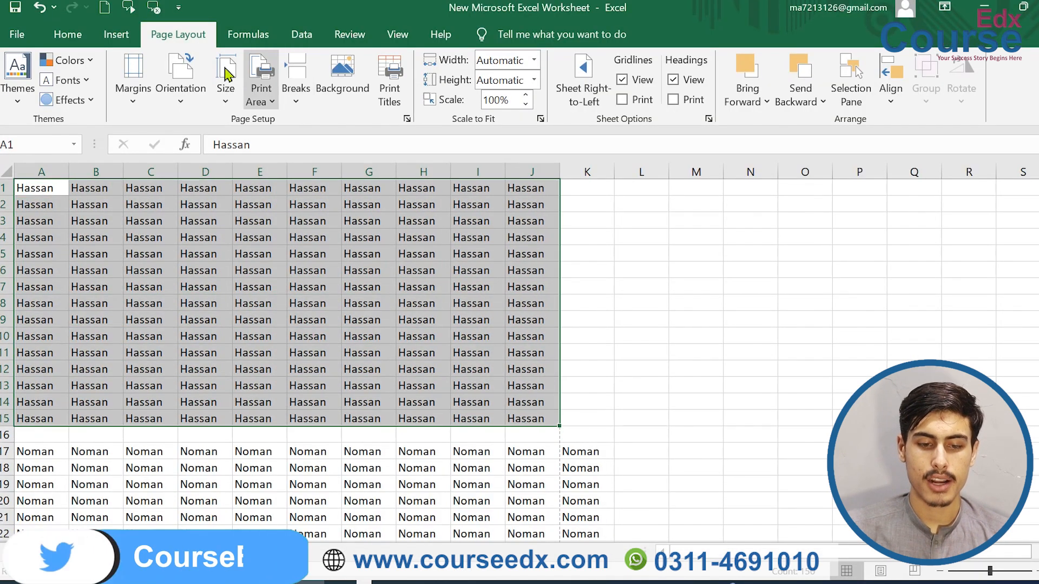
click(265, 102)
click(279, 122)
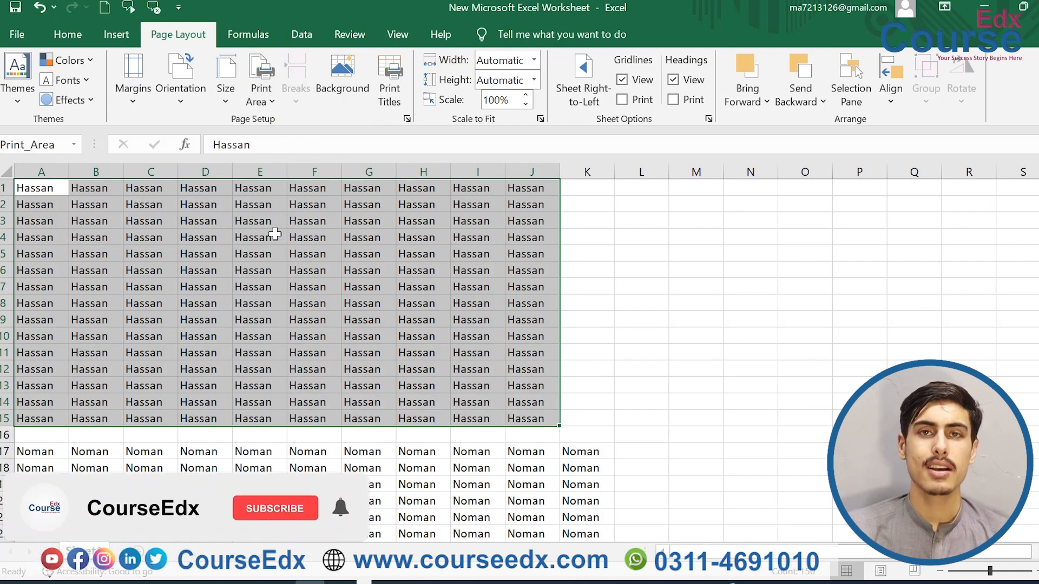
click(595, 287)
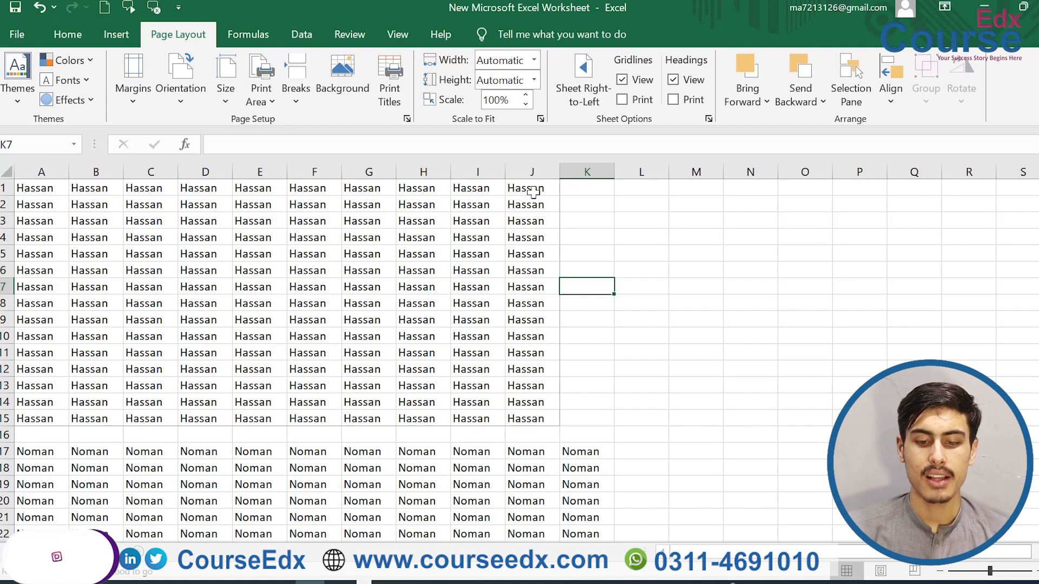
click(323, 222)
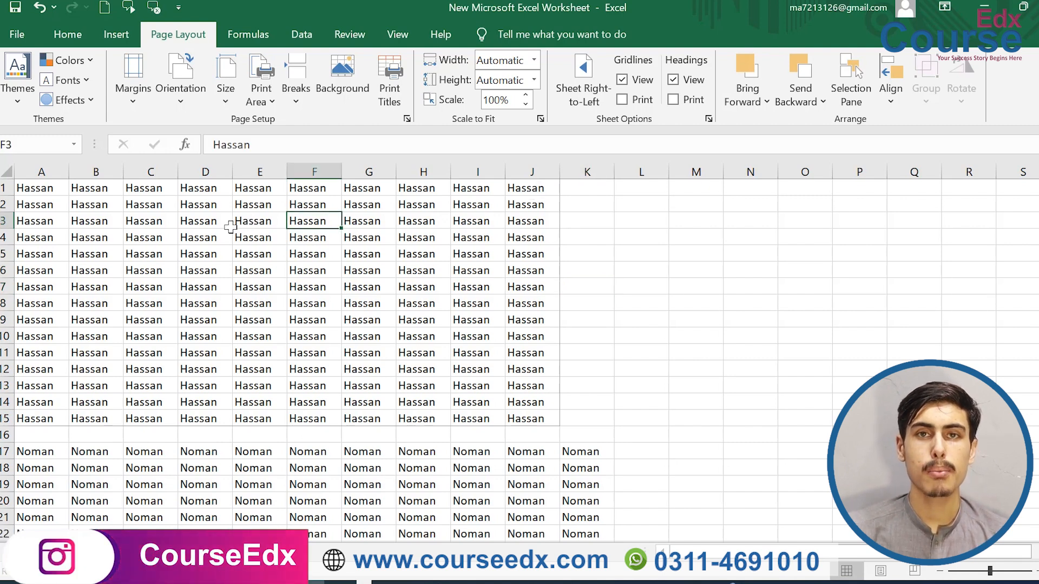
drag(36, 187, 374, 337)
click(368, 303)
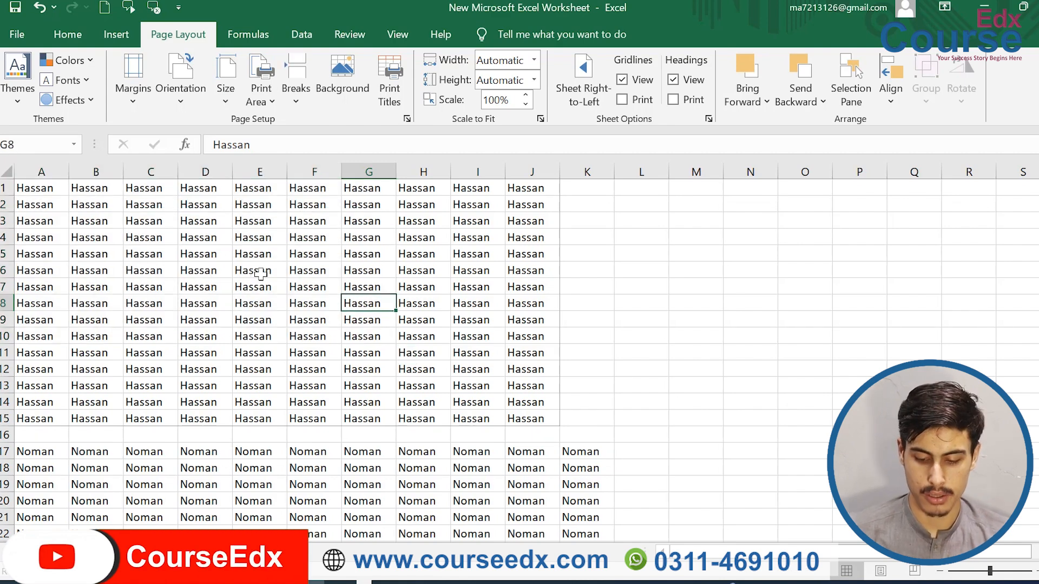
- Check in the print preview which part of the sheet will print, and return to the worksheet
key(ctrl+p)
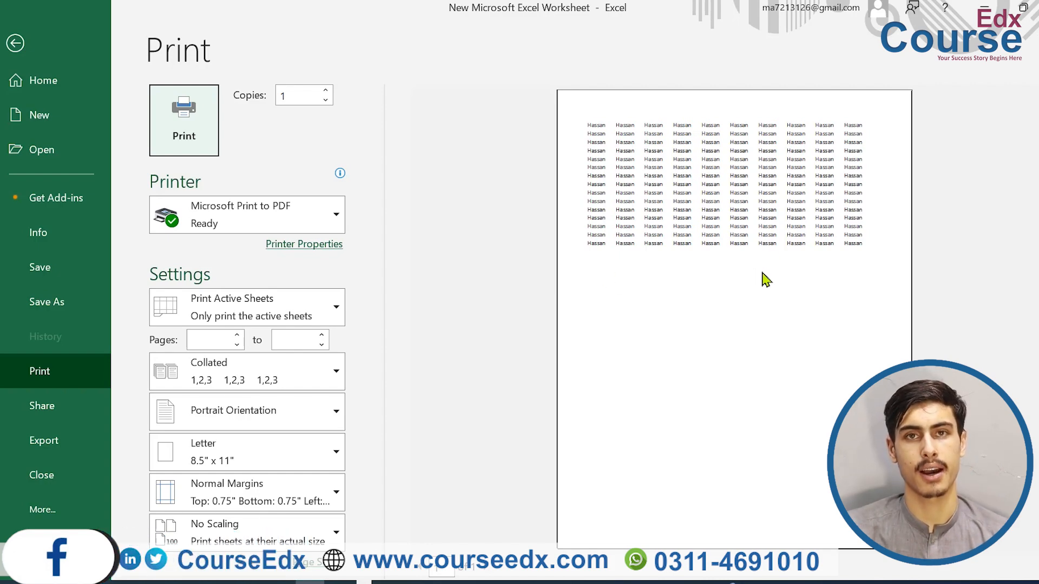
key(Escape)
scroll(330, 297, down, 3)
scroll(330, 296, up, 3)
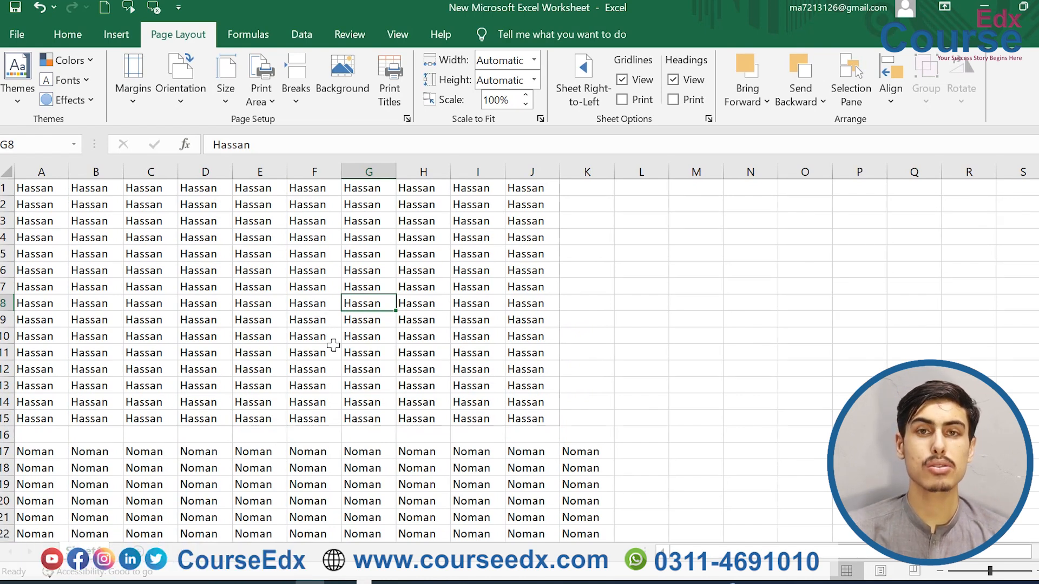
click(307, 399)
key(ctrl+p)
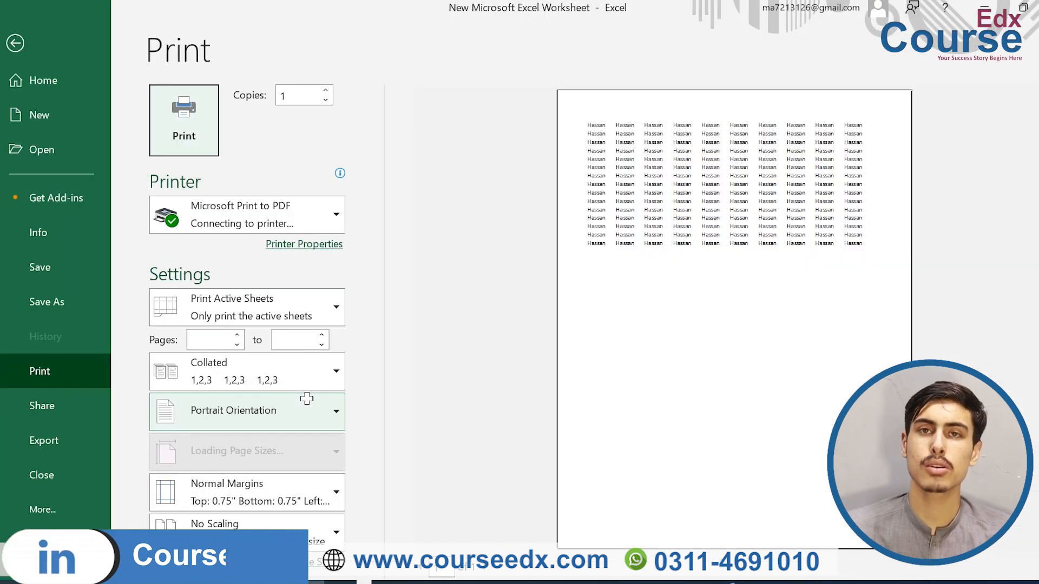
click(32, 52)
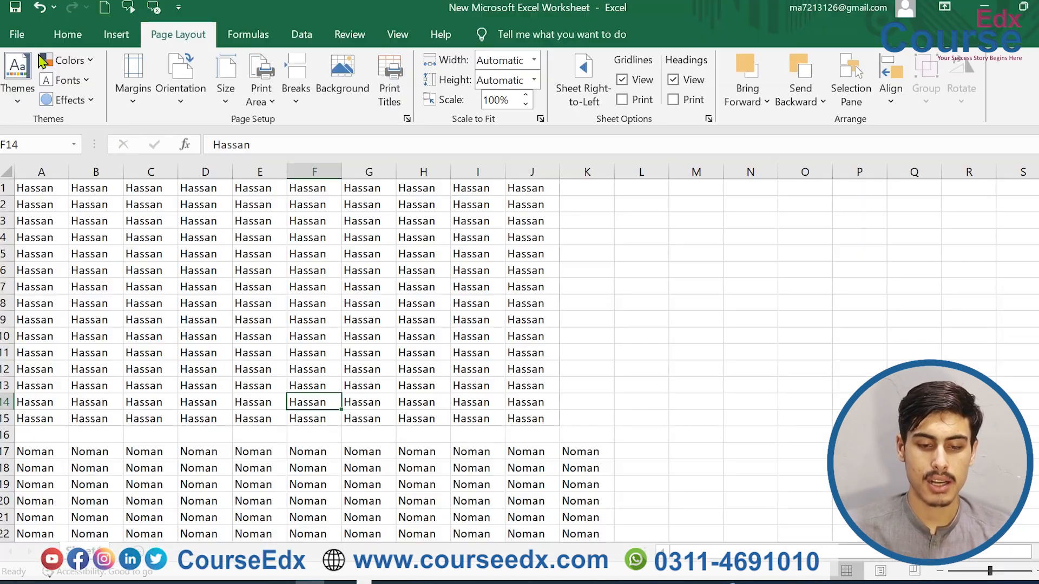
- Clear the sheet's print area
click(247, 320)
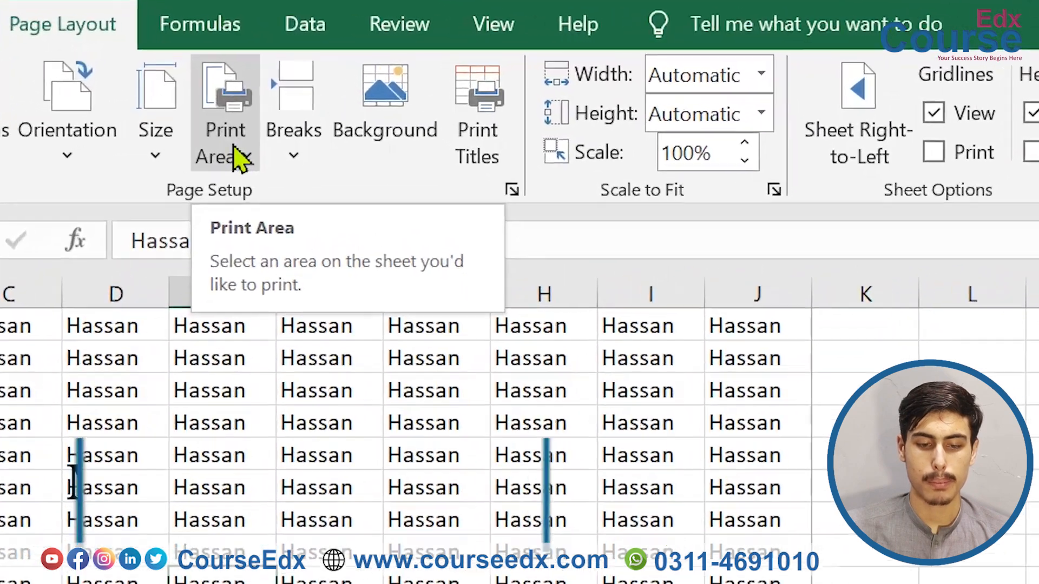
click(265, 98)
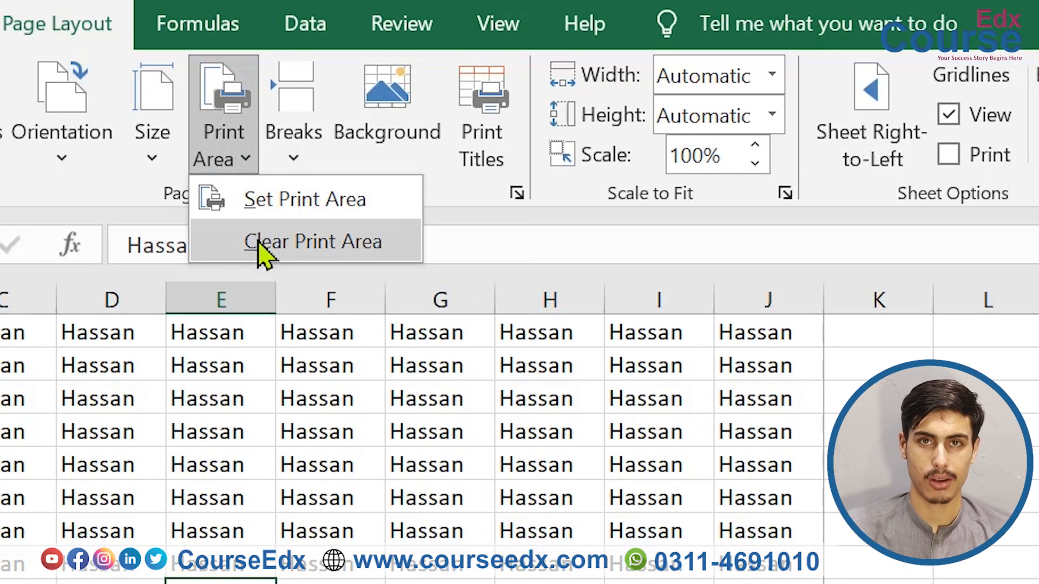
click(281, 244)
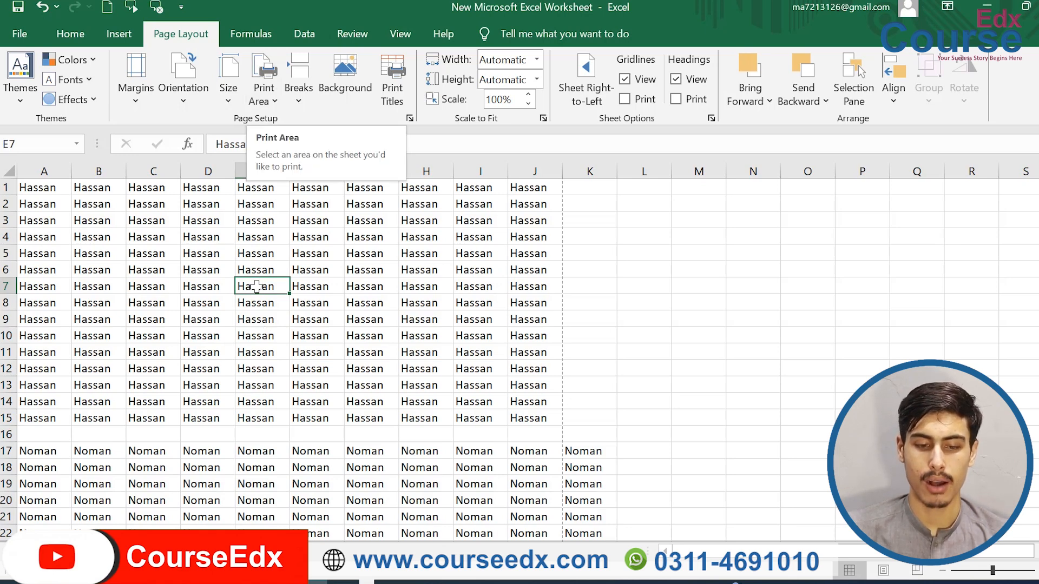
click(295, 99)
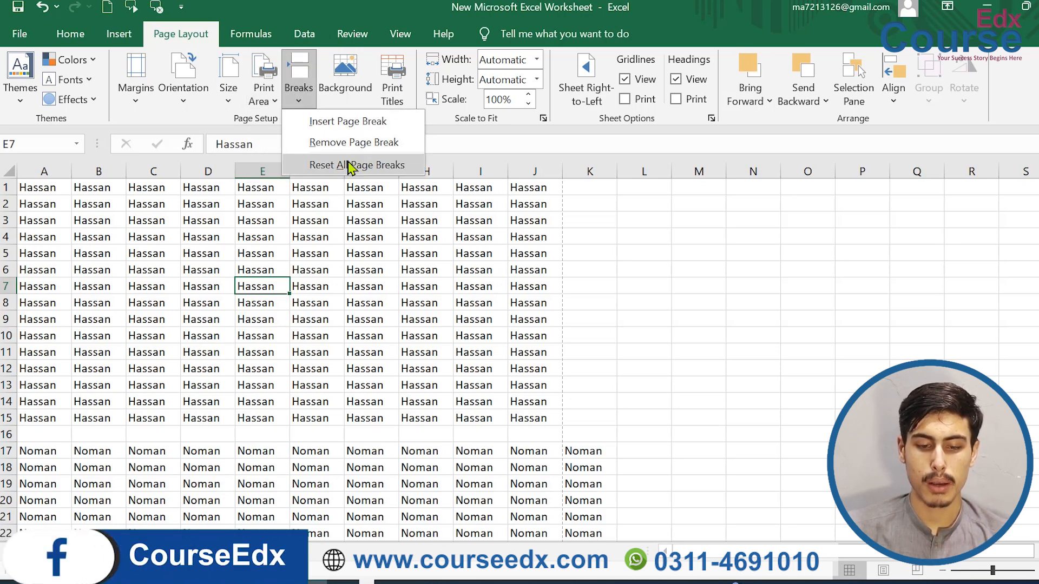
click(327, 205)
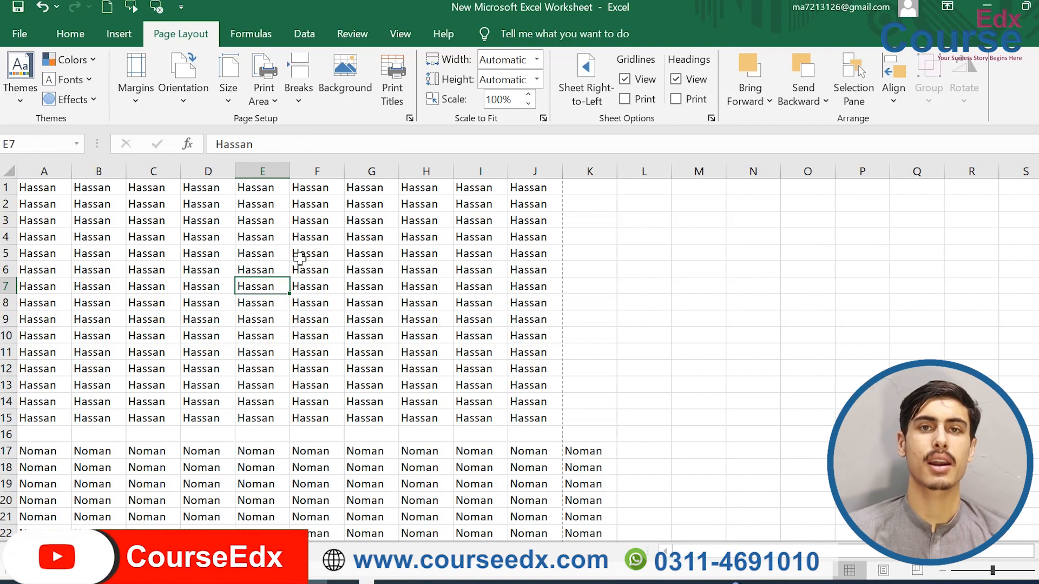
- Set the picture Imran_khan-removebg-preview (1) from the Downloads folder as the sheet background, choosing to work offline
click(1006, 572)
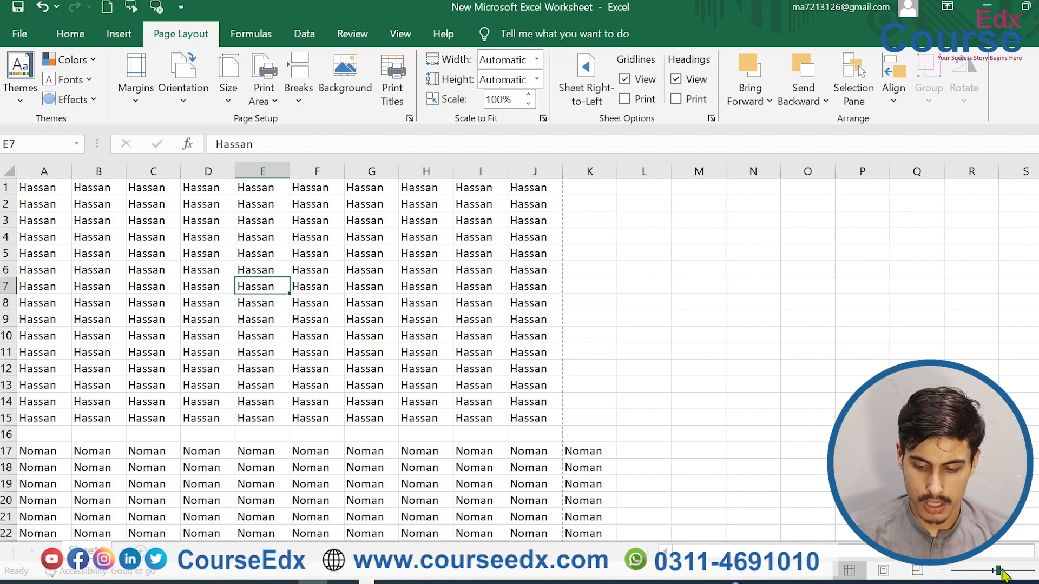
click(1006, 573)
scroll(752, 345, up, 1)
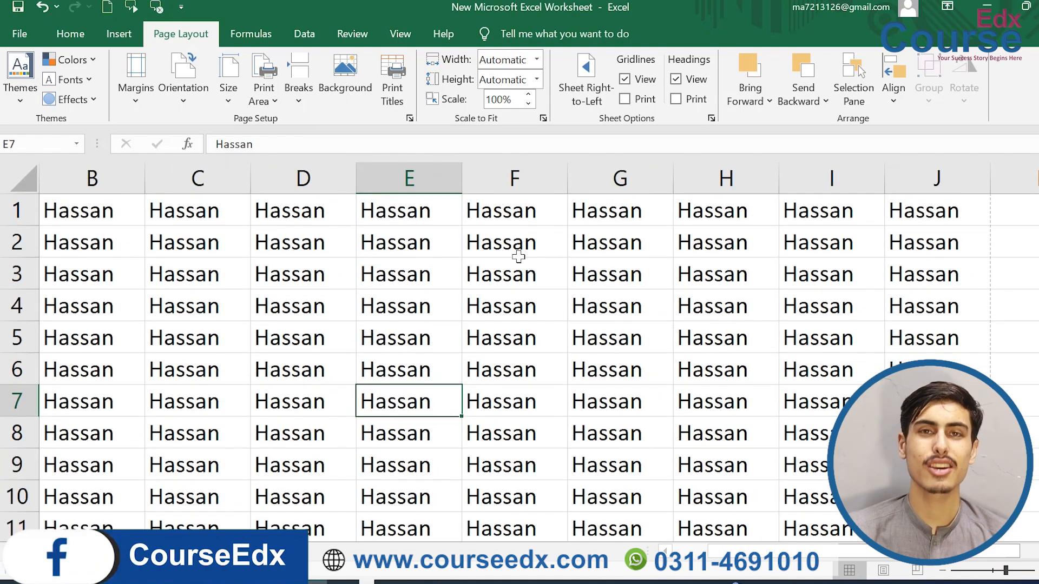
click(363, 80)
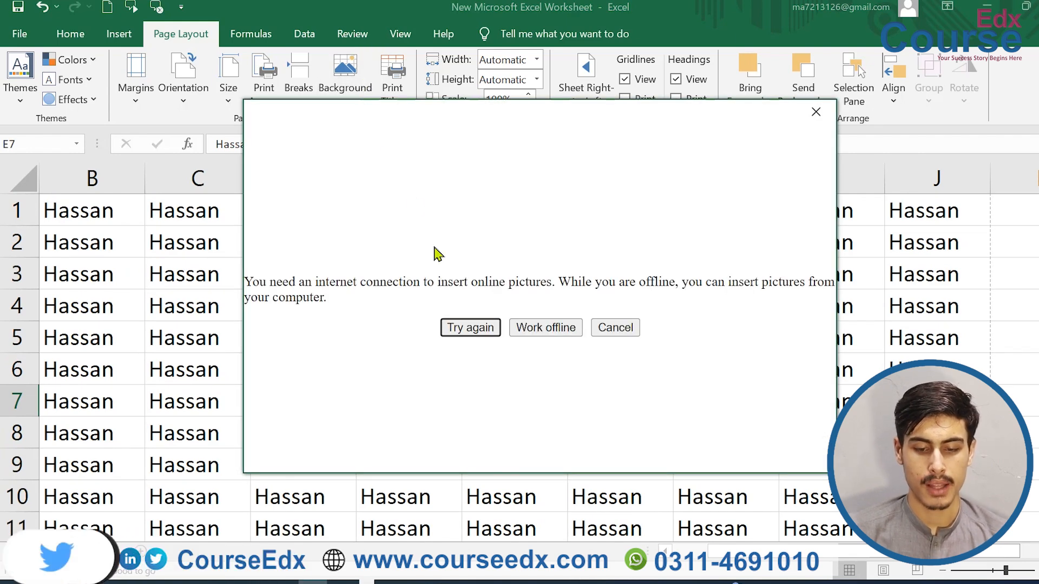
click(554, 330)
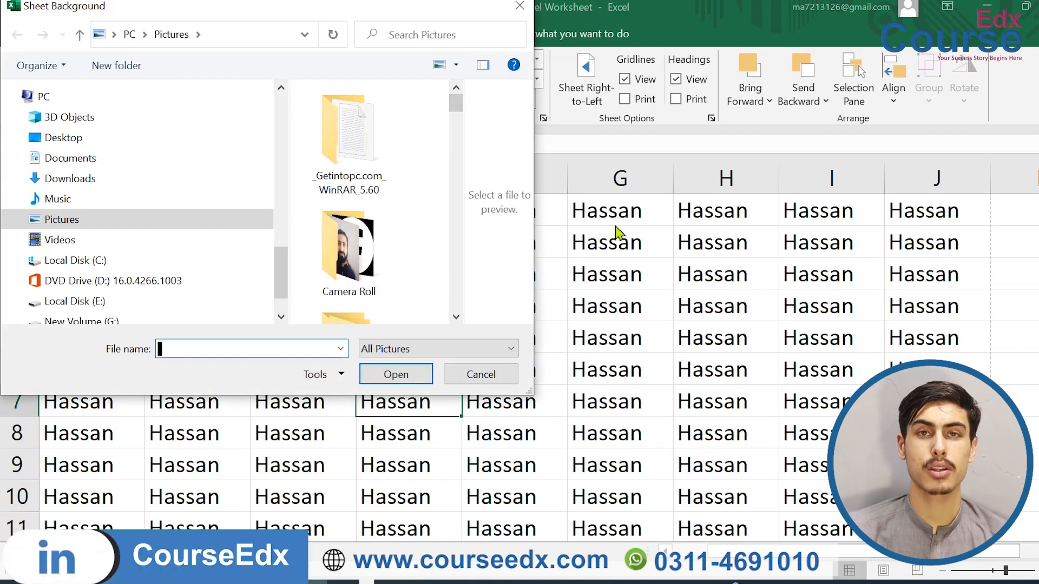
drag(457, 103, 457, 126)
click(129, 180)
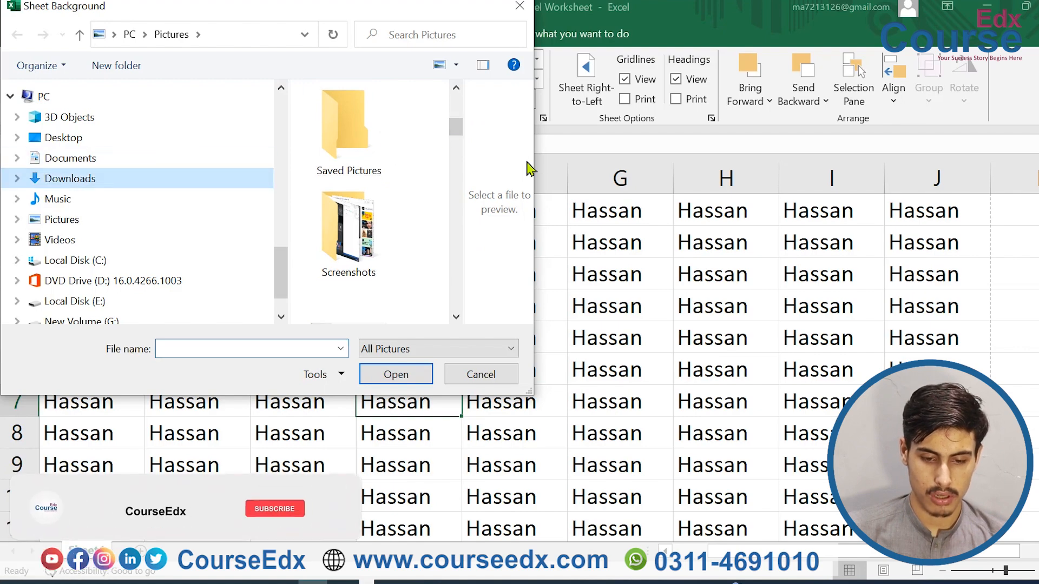
click(407, 254)
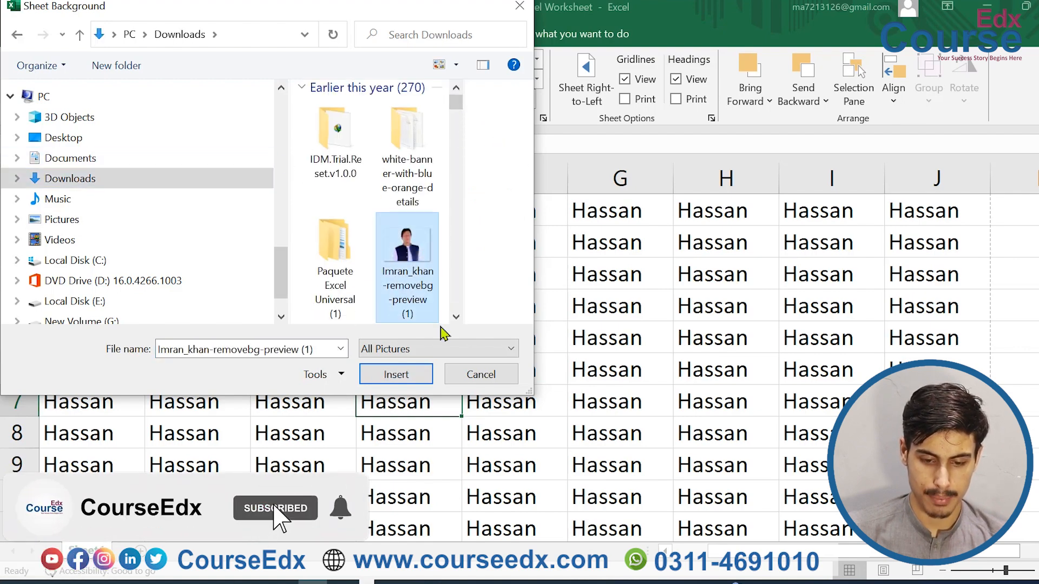
click(396, 375)
- Examine how the background picture repeats down the rows of the sheet
scroll(609, 272, down, 20)
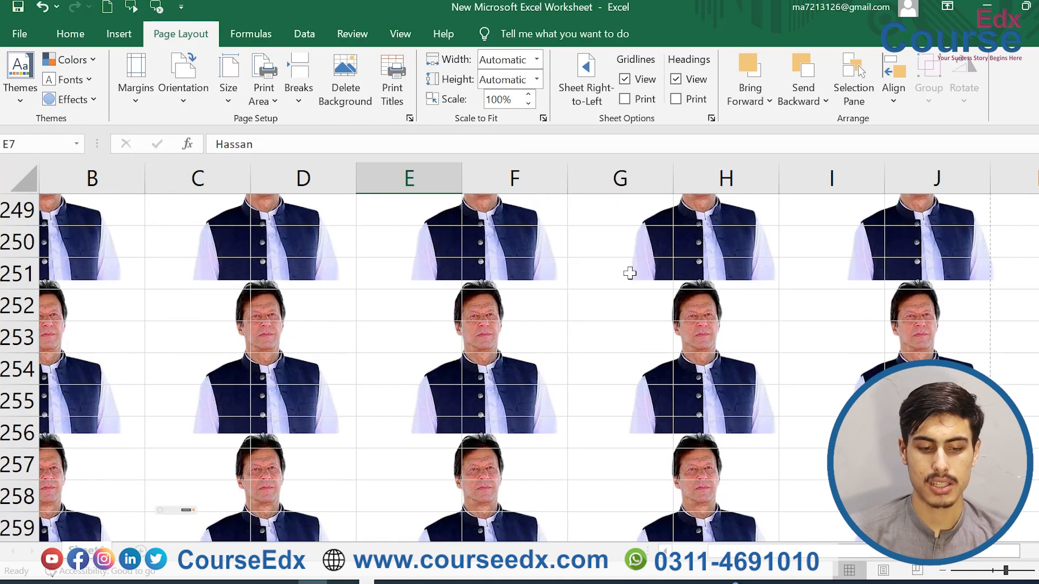
scroll(629, 273, up, 16)
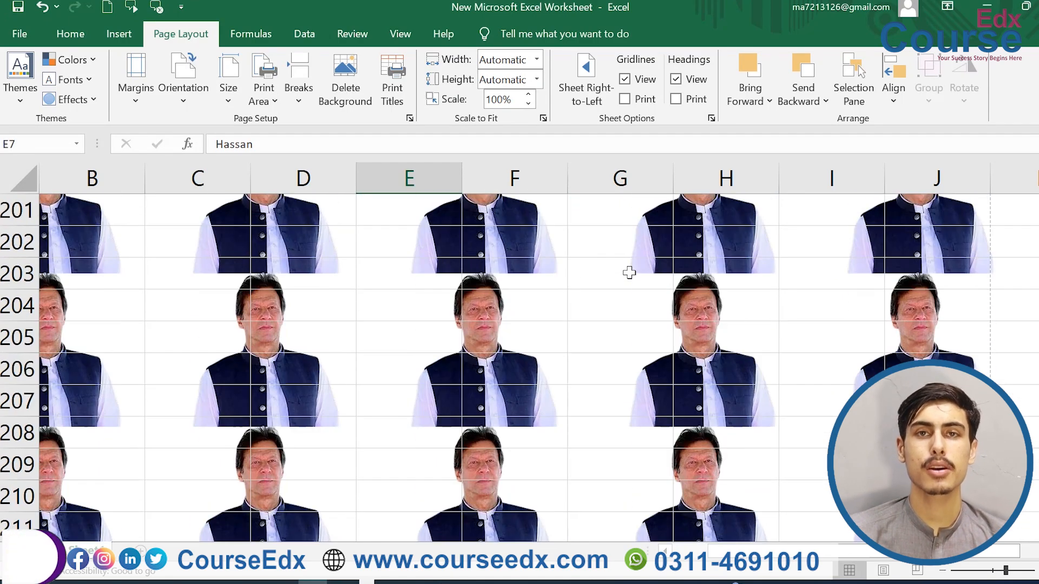
scroll(625, 275, down, 5)
scroll(625, 275, down, 20)
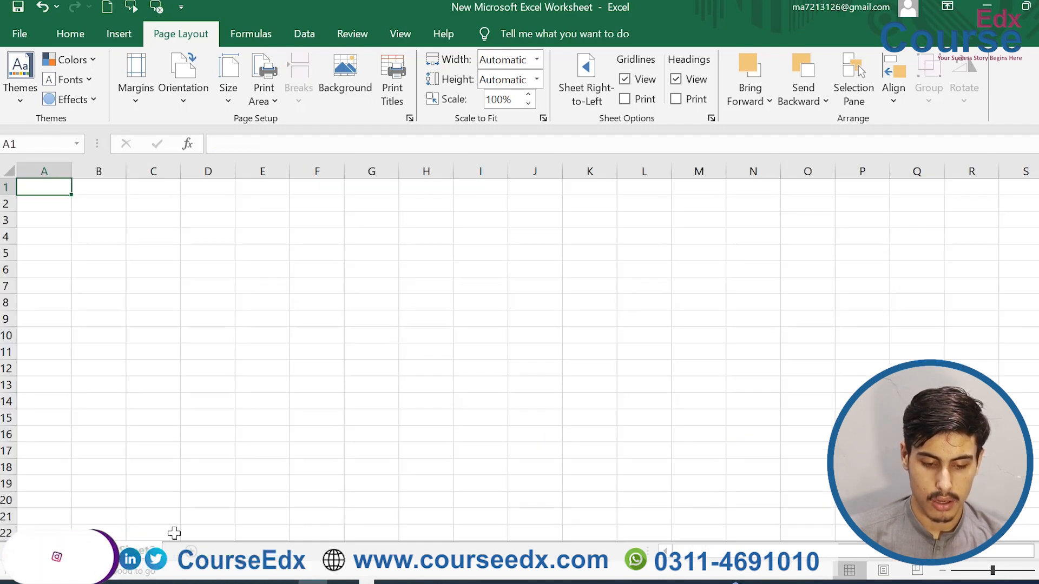
- Add a new blank worksheet and return to the first rows of the sheet with the background
click(190, 550)
key(ctrl+Page_Up)
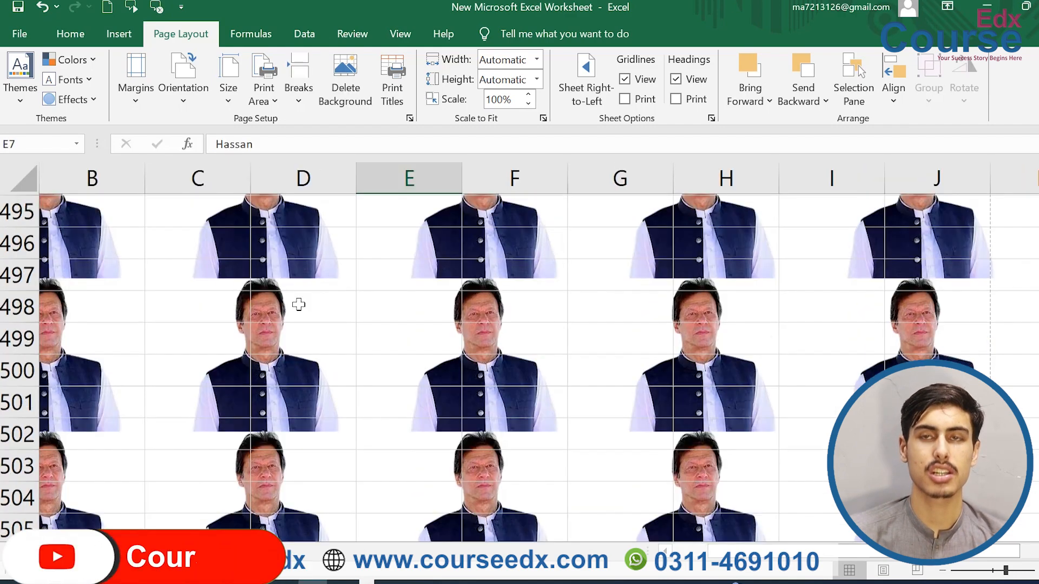
scroll(308, 294, up, 20)
scroll(414, 291, up, 3)
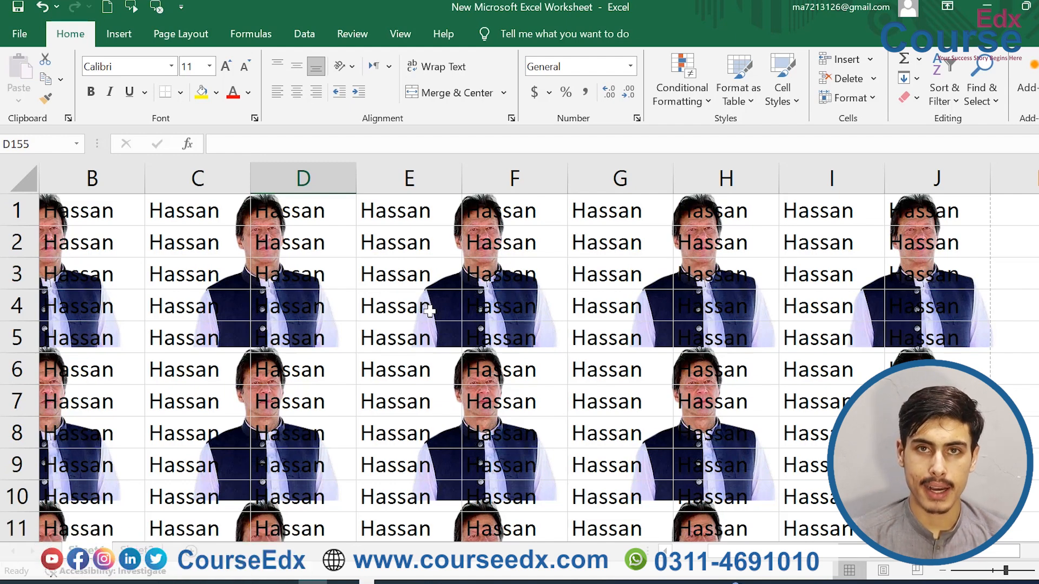
click(178, 36)
click(213, 295)
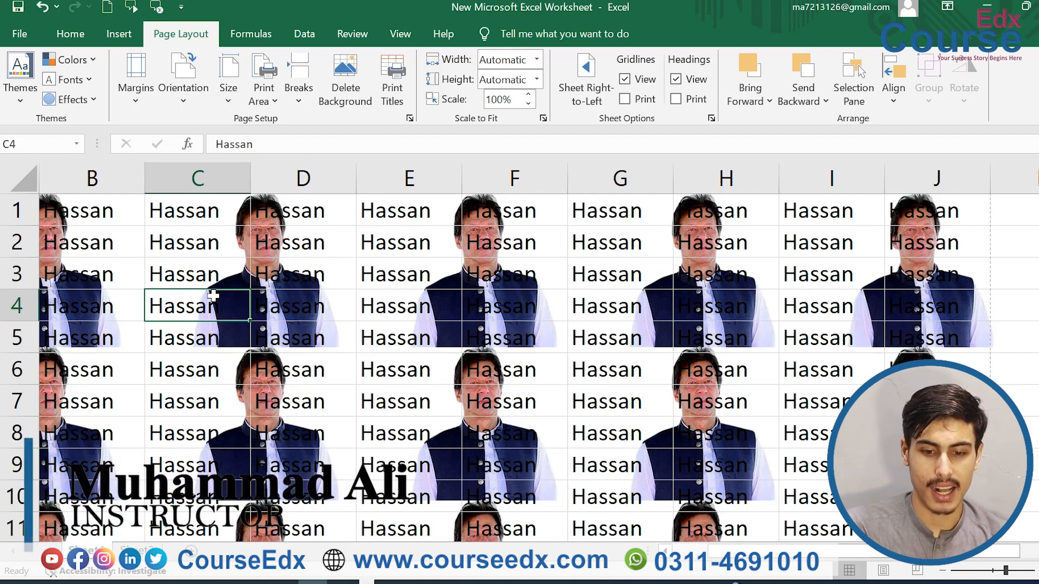
click(331, 268)
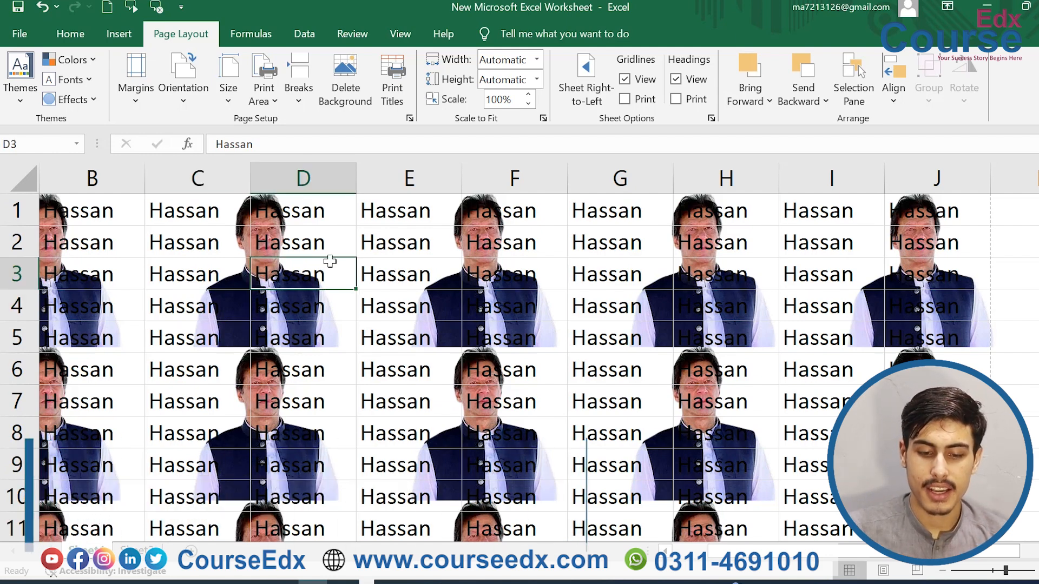
- Remove the background picture from the sheet and delete all of its sample text
click(337, 246)
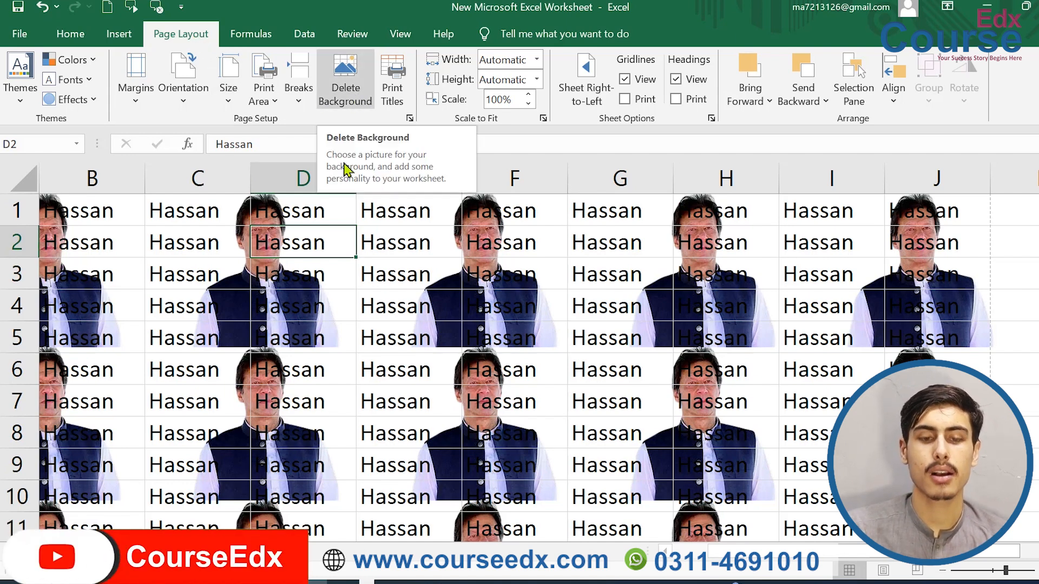
click(355, 96)
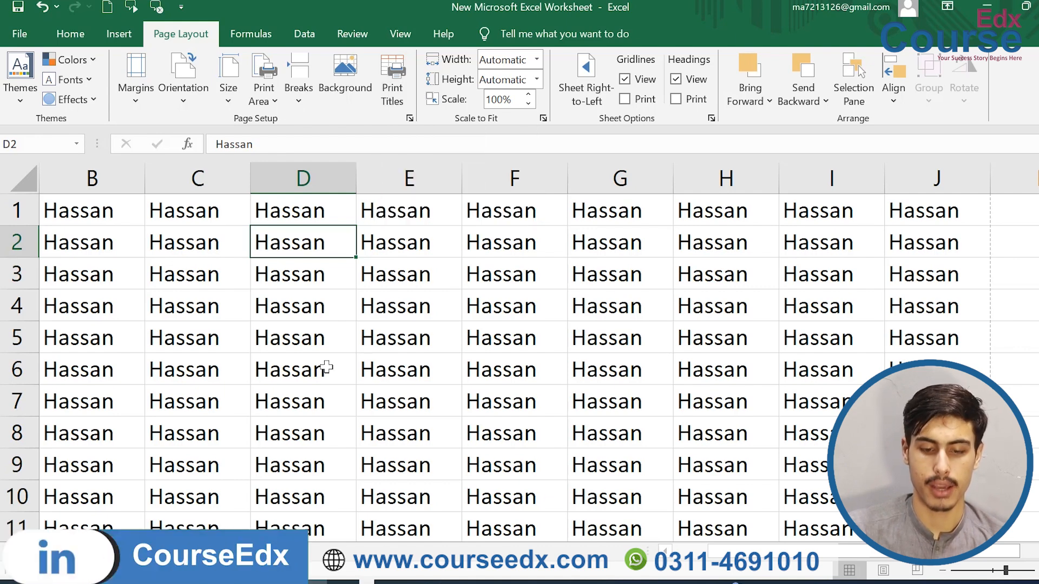
key(ctrl+a)
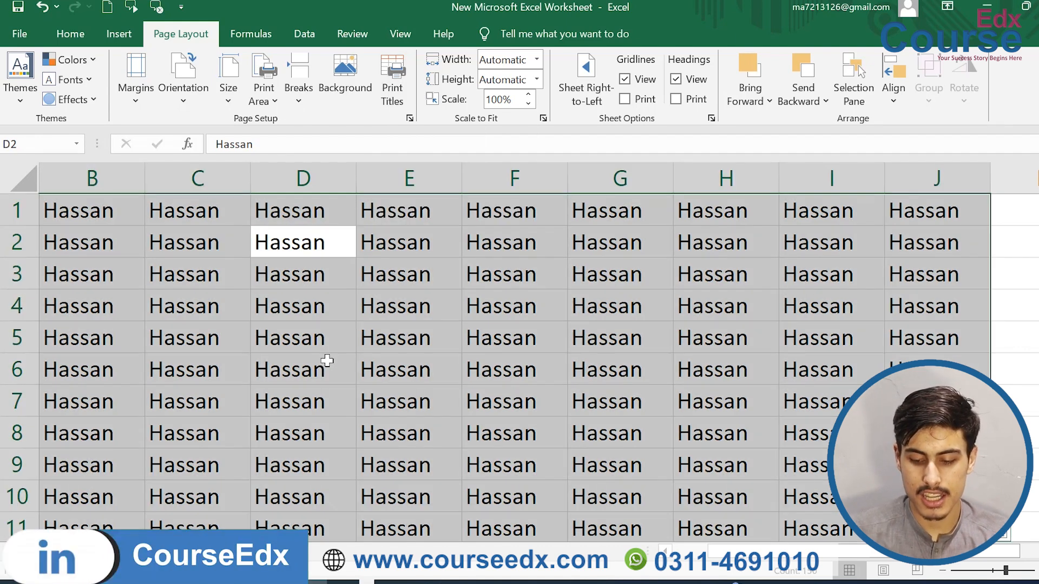
key(BackSpace)
key(ctrl+Return)
- Enter the headers Customer Name, Items Name and QTY in cells B1 to D1
click(119, 223)
text(Nam)
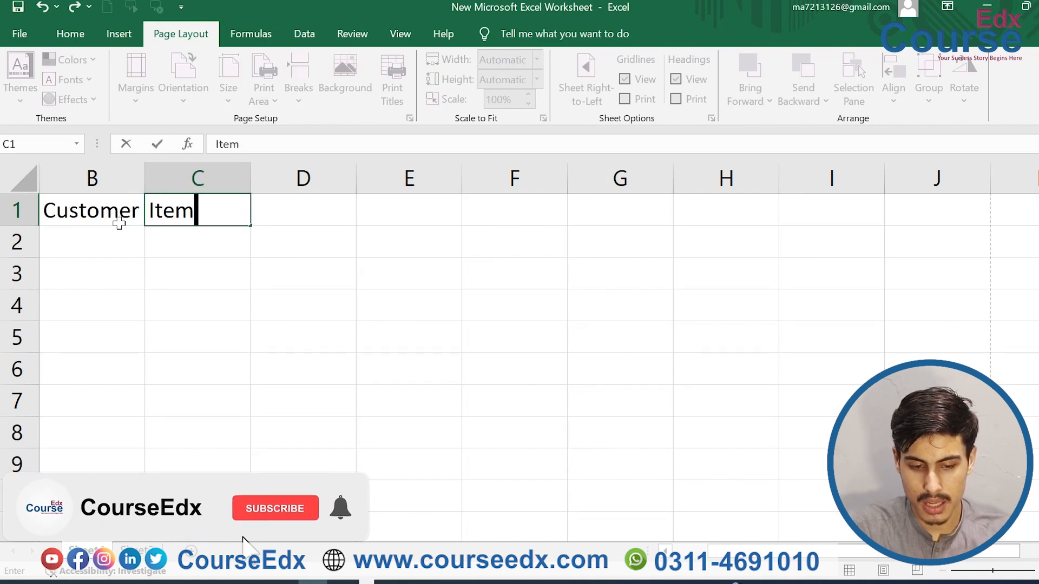
text(s Name)
key(Tab)
text(QTY)
key(Tab)
- Enter the headers Unit Price and Total Price in cells E1 and F1
text(Unio)
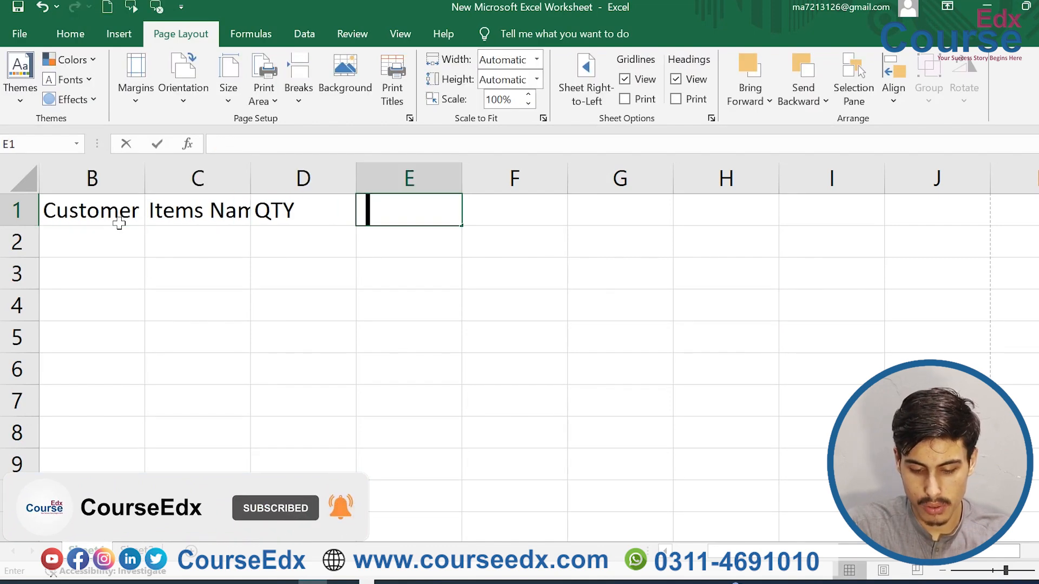
text(t)
key(BackSpace)
key(BackSpace)
text(t Price)
key(Tab)
text(TO)
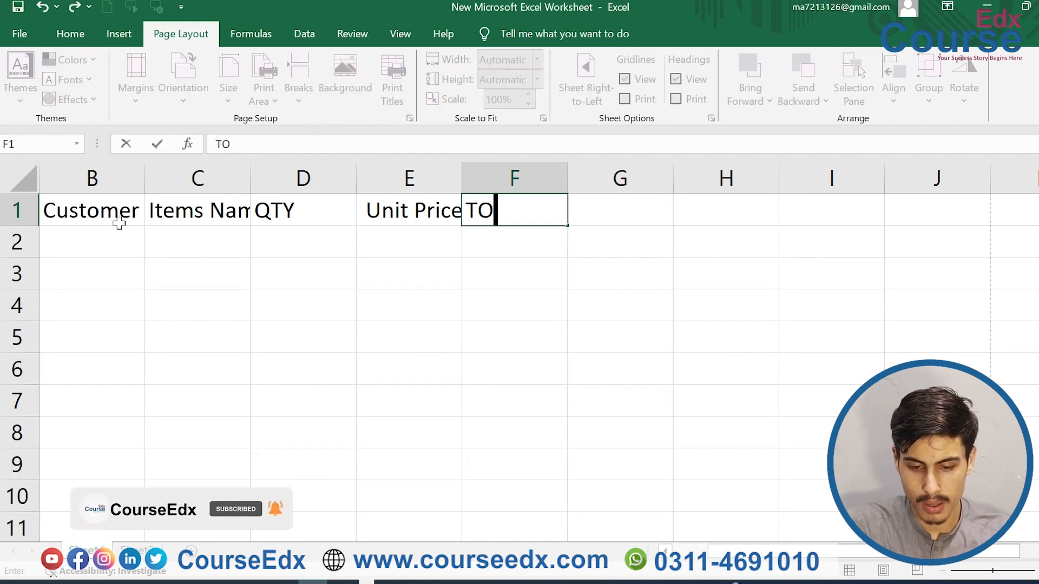
text(tal )
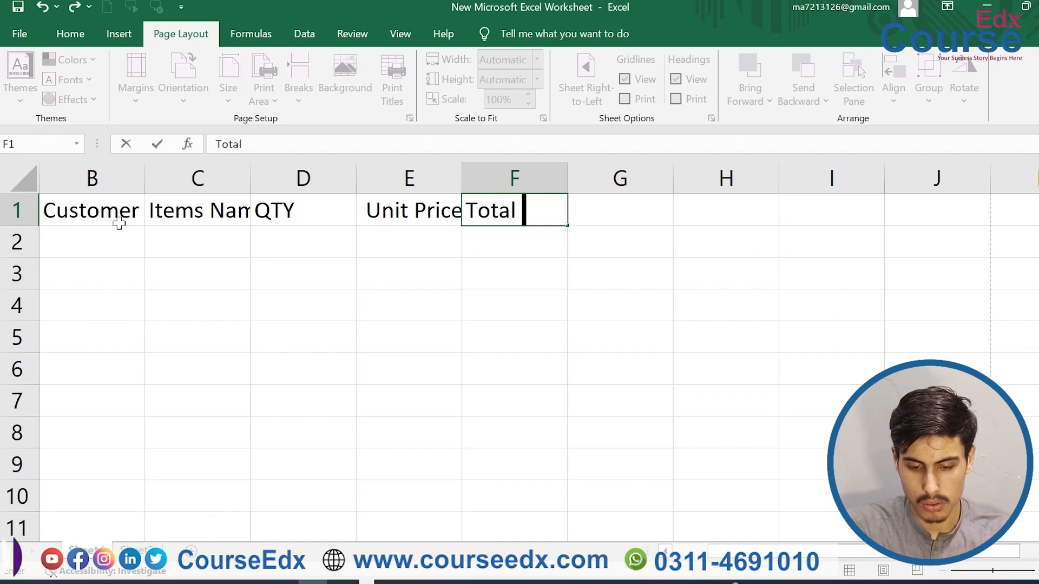
text(Price)
key(Return)
- Fit column B to its header and fill B2:B181 with a list of customer names
drag(145, 181, 196, 194)
double_click(193, 189)
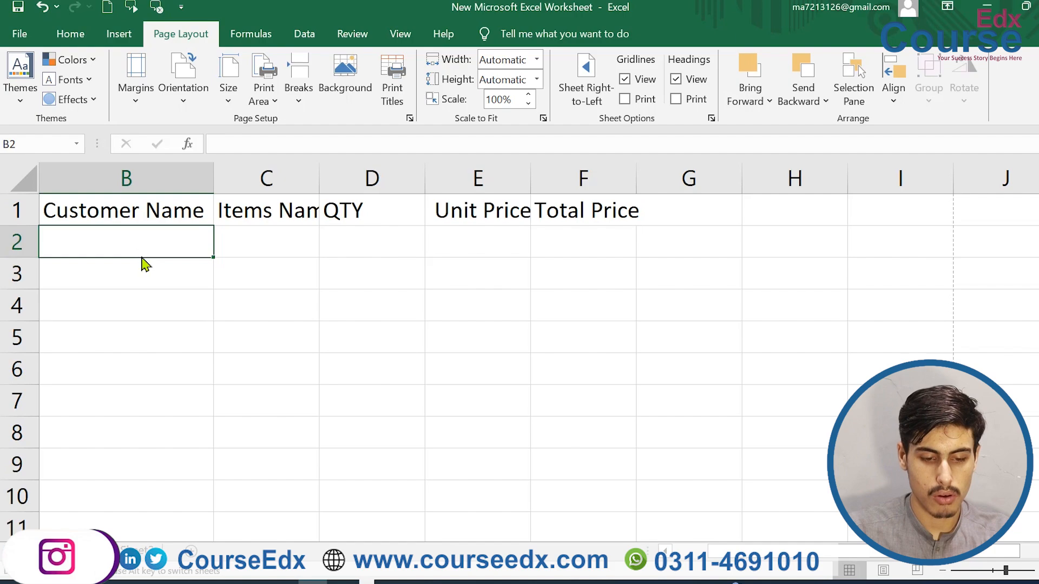
text(Noman)
key(ctrl+Return)
drag(214, 258, 226, 456)
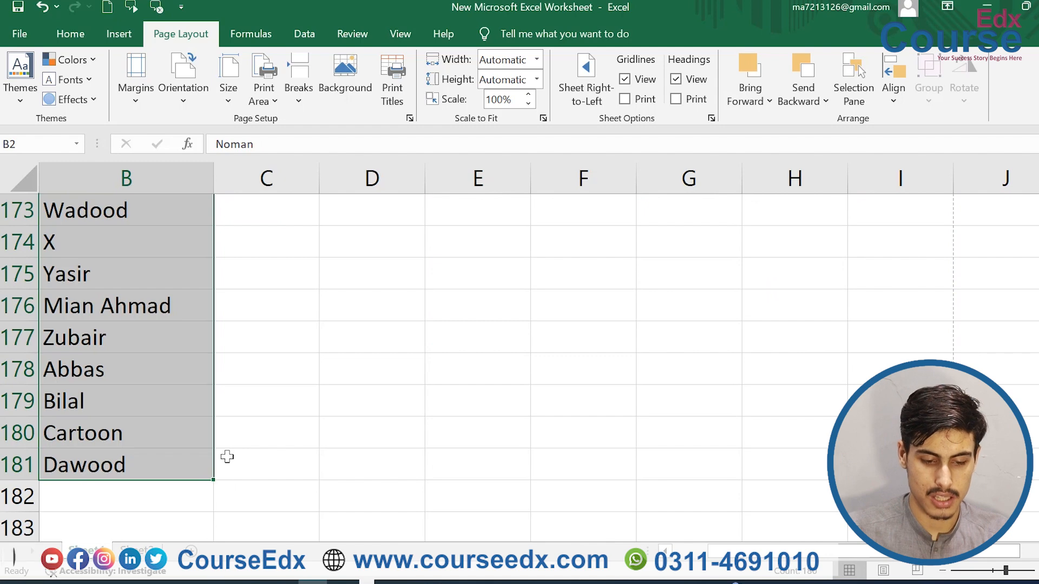
scroll(213, 443, up, 20)
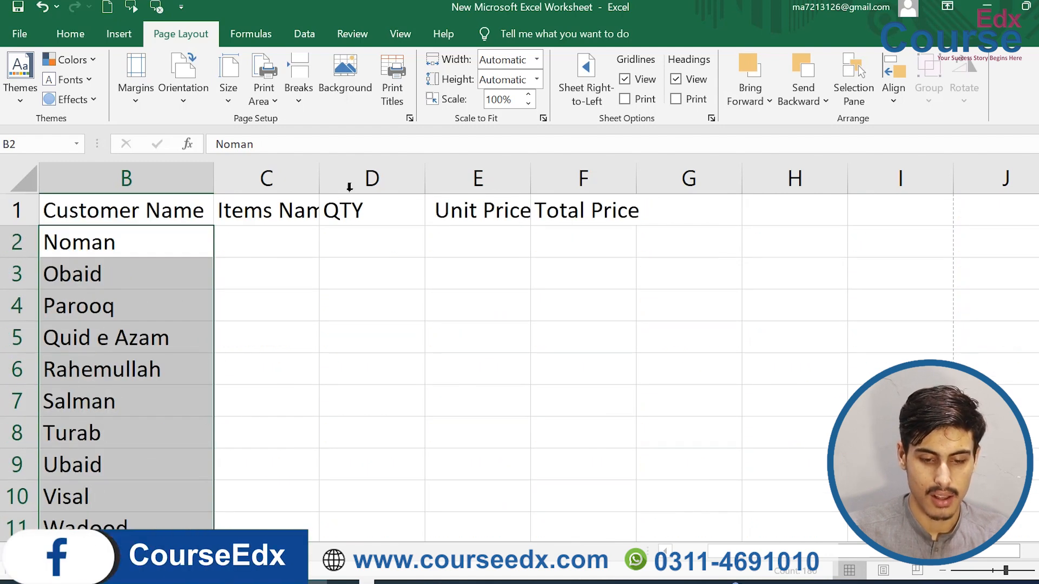
- Fit column C to its header, enter Mouse in C2 and fill the item names down the column
double_click(320, 179)
click(308, 239)
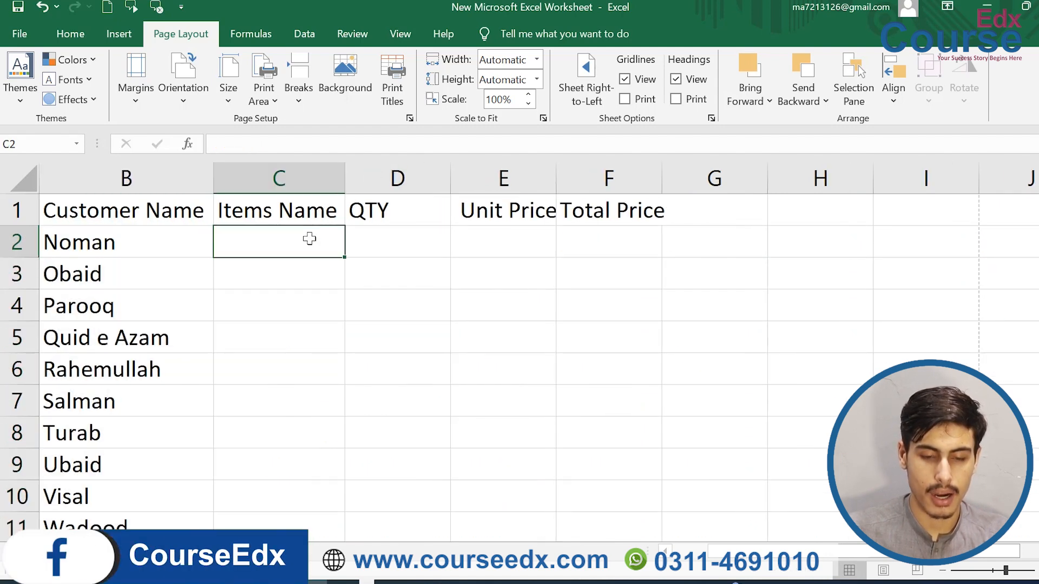
text(Mouse)
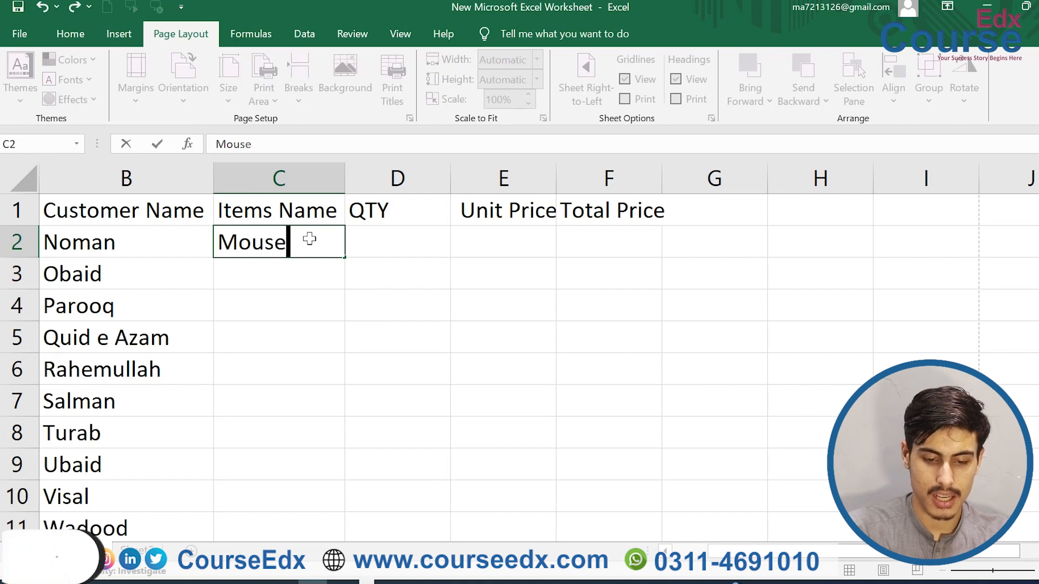
key(Return)
click(331, 249)
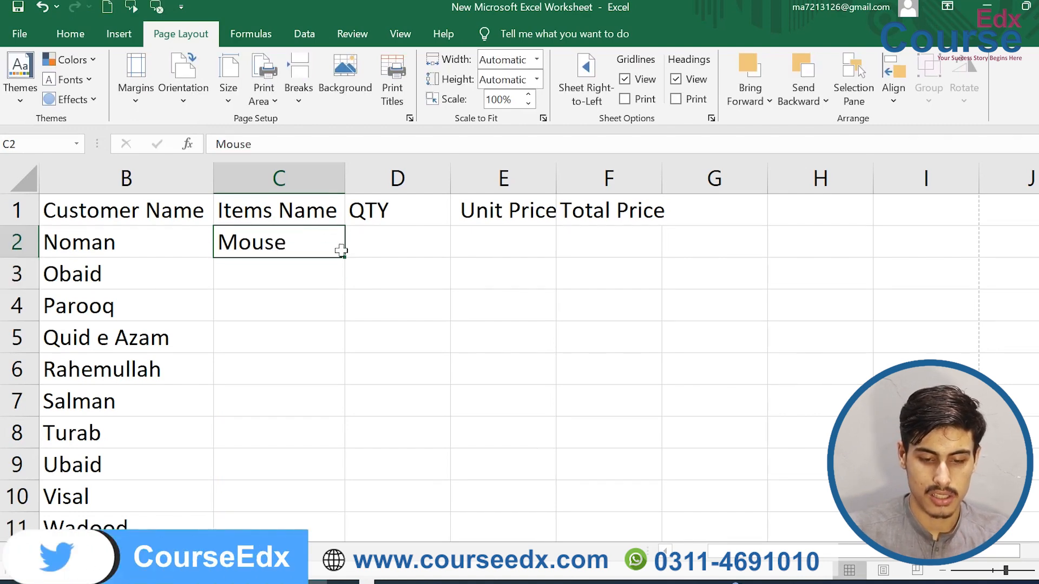
key(ctrl+v)
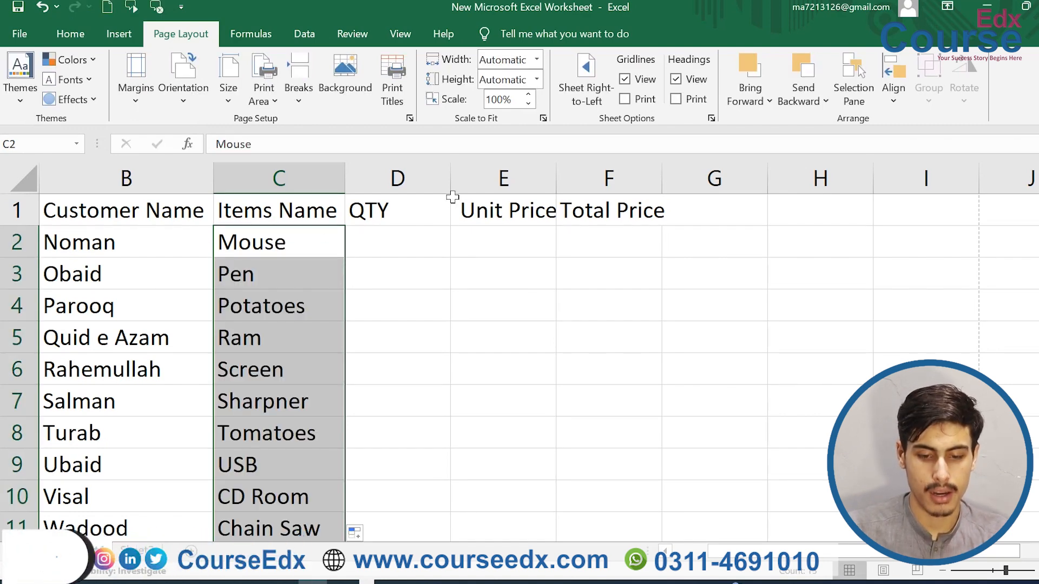
- Widen the QTY column
drag(450, 178, 526, 178)
click(423, 233)
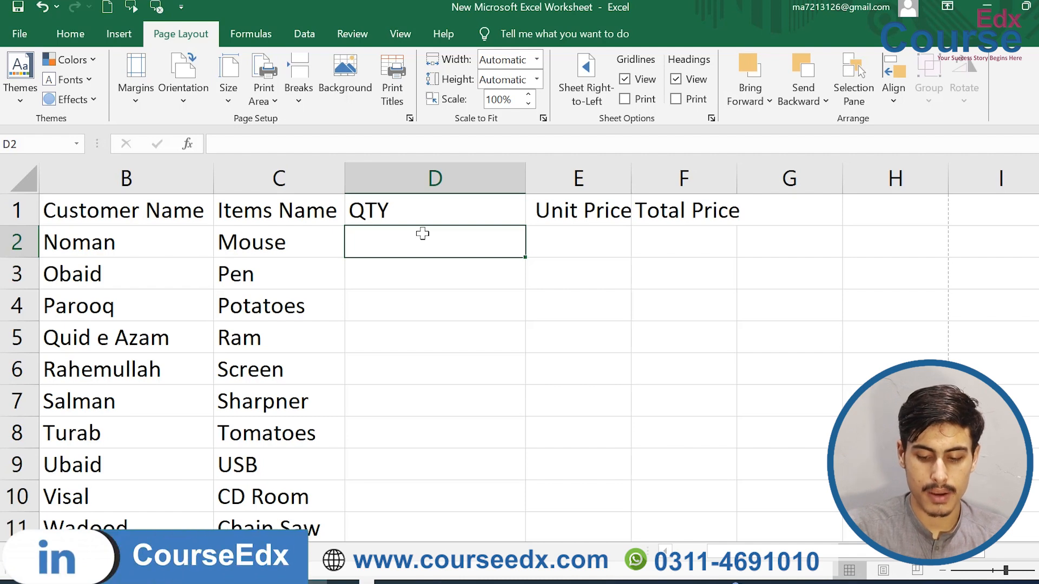
text(+)
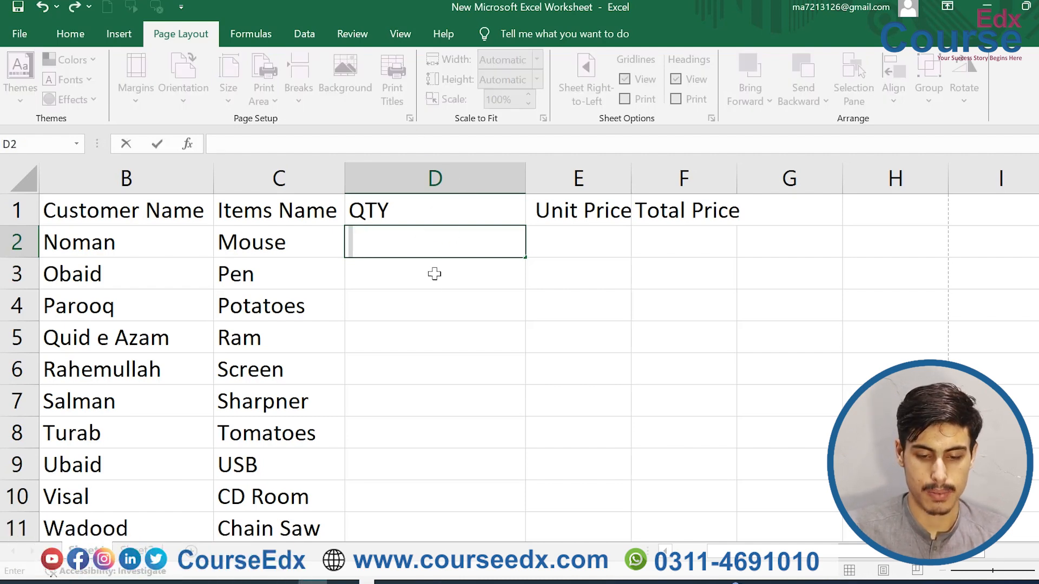
drag(428, 305, 427, 273)
click(416, 244)
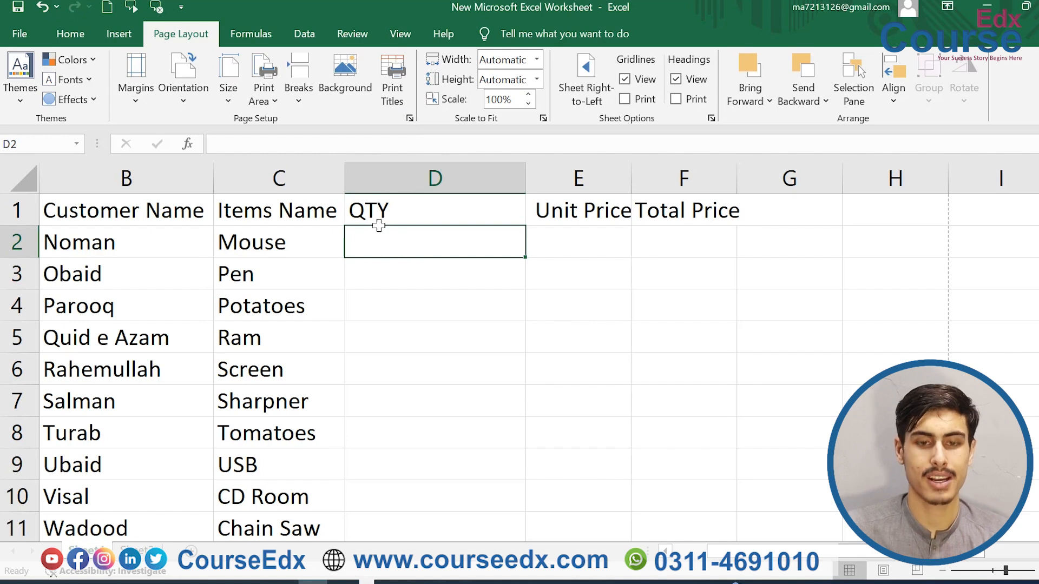
- Enter a RANDBETWEEN formula in D2 that produces a random quantity with an upper limit of 4000
text(=)
text(radn)
key(BackSpace)
key(BackSpace)
key(BackSpace)
text(andb)
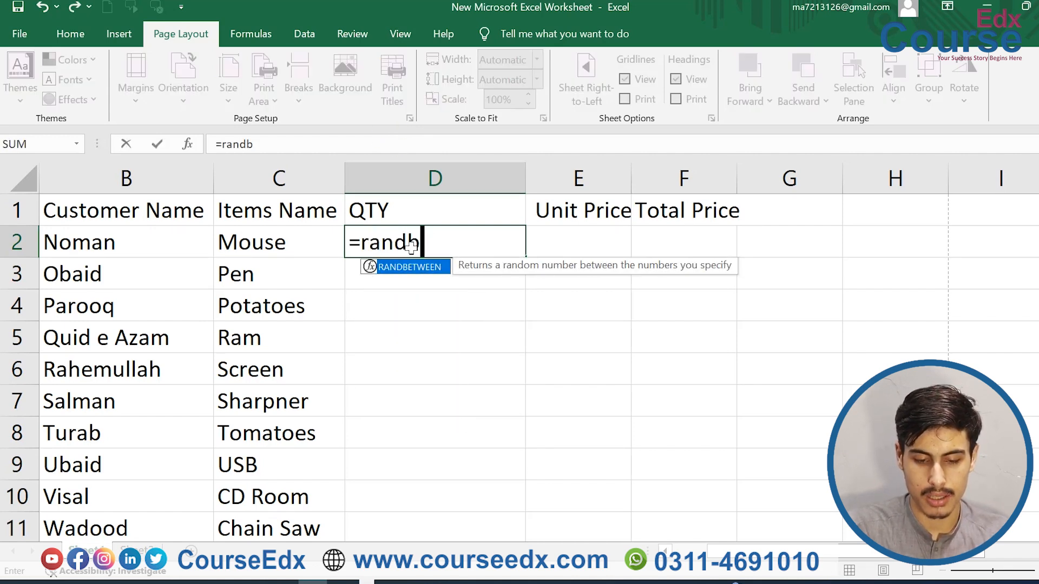
text(e)
key(Tab)
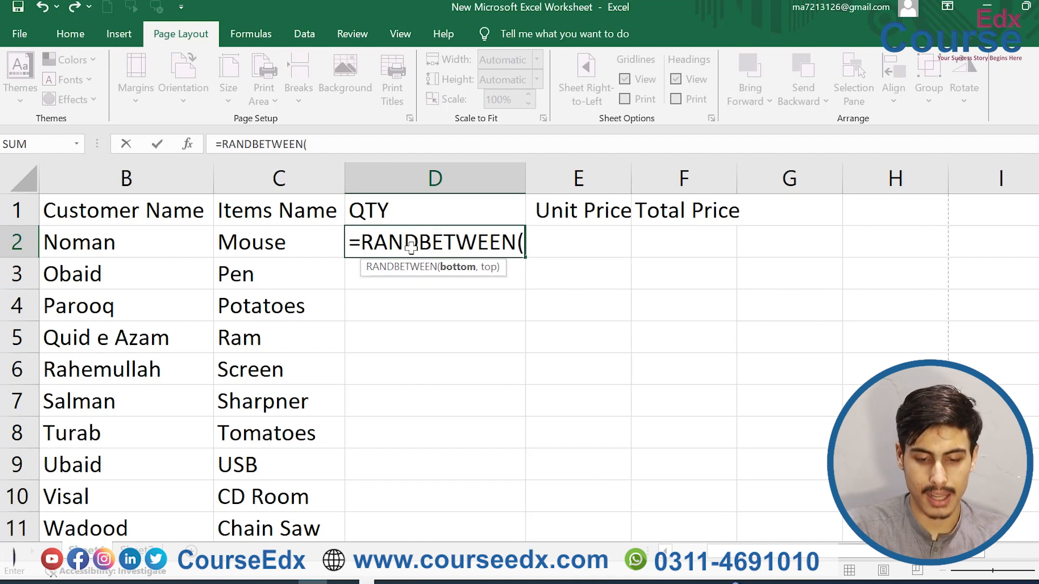
text(4000,6000)
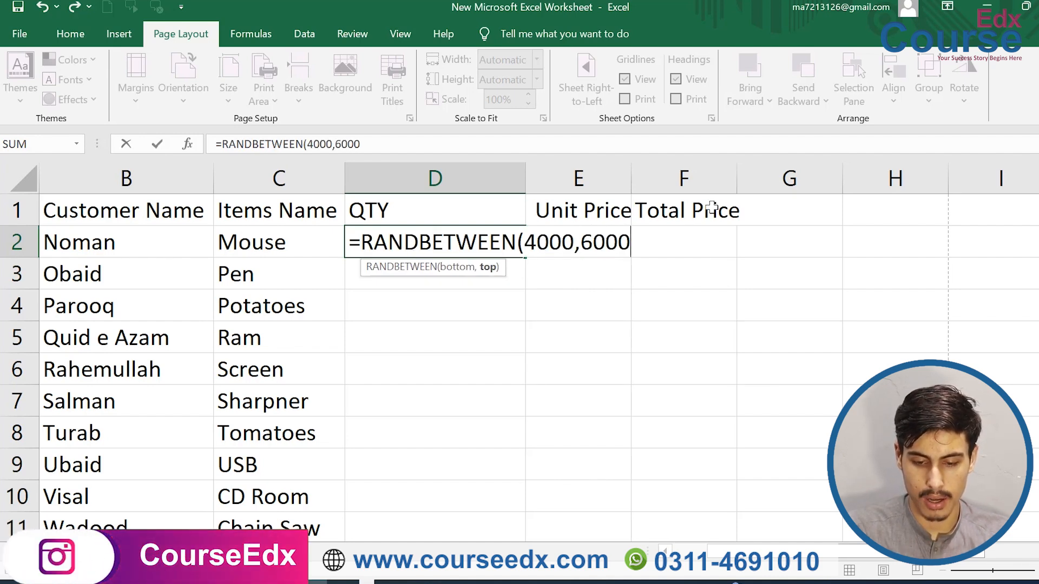
text(,4000))
key(Return)
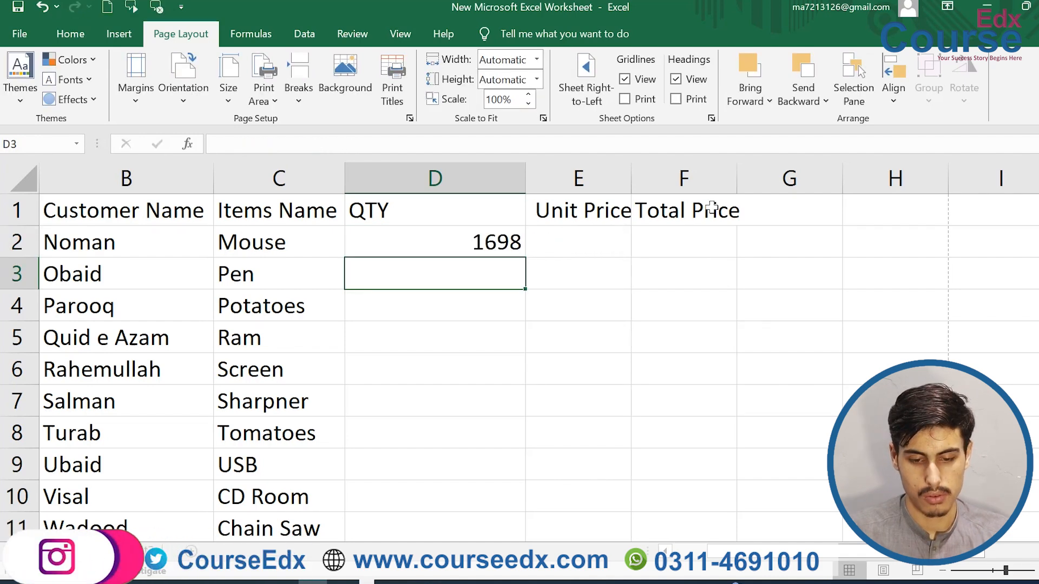
- Fill the random number formula down the QTY column and across into the Unit Price column
click(454, 245)
click(524, 262)
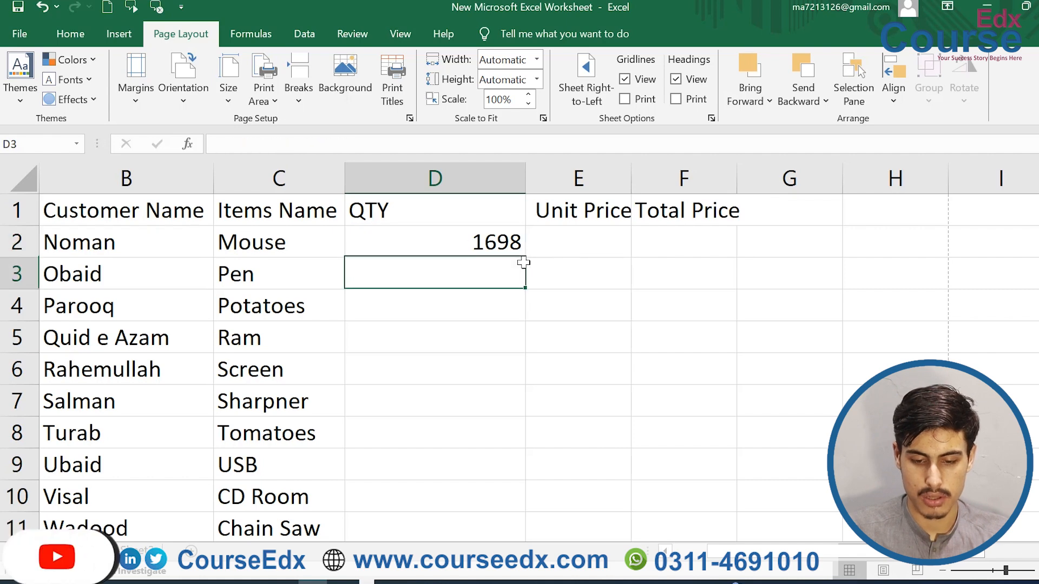
click(522, 253)
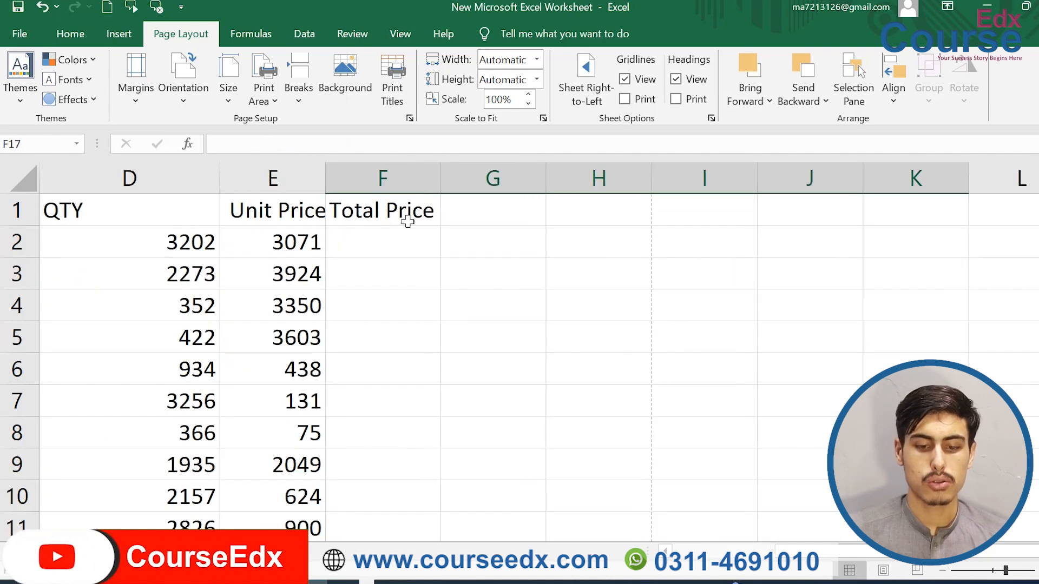
- Calculate the total price in F2 with =E2*D2 and fill the formula down the Total Price column
click(398, 246)
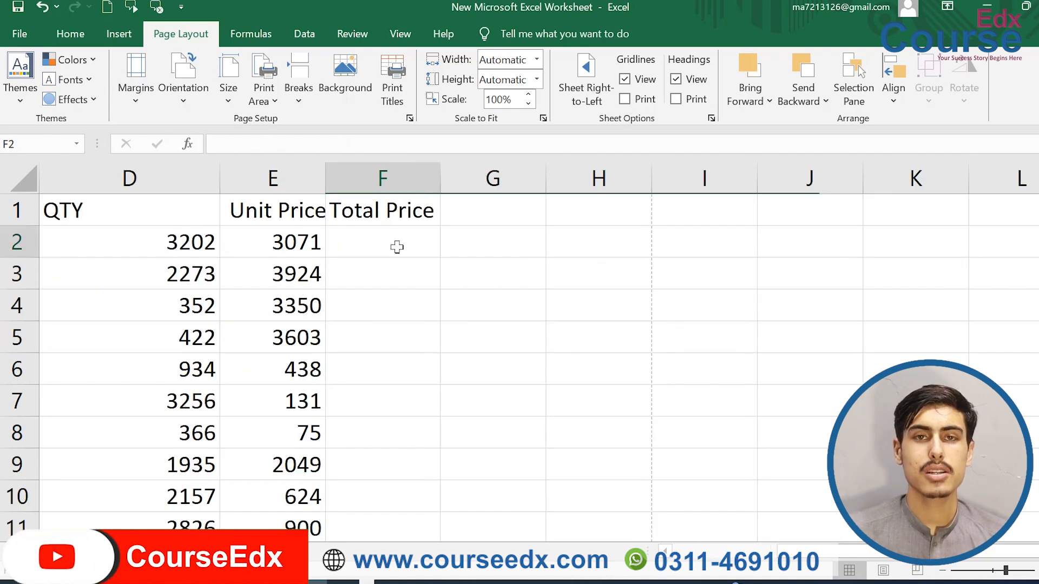
text(=)
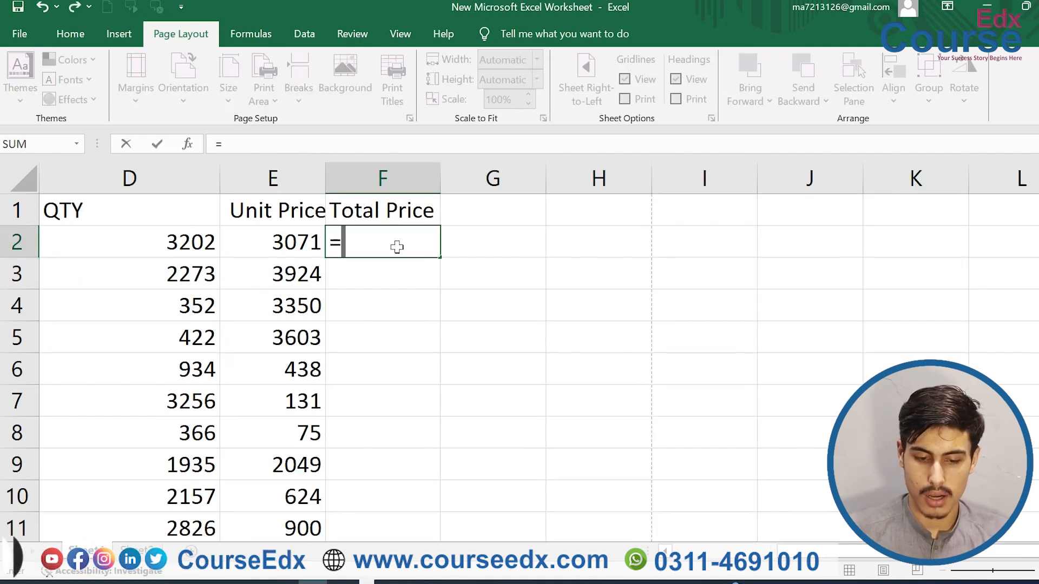
key(Left)
text(*)
key(Left)
key(Left)
key(Return)
click(406, 242)
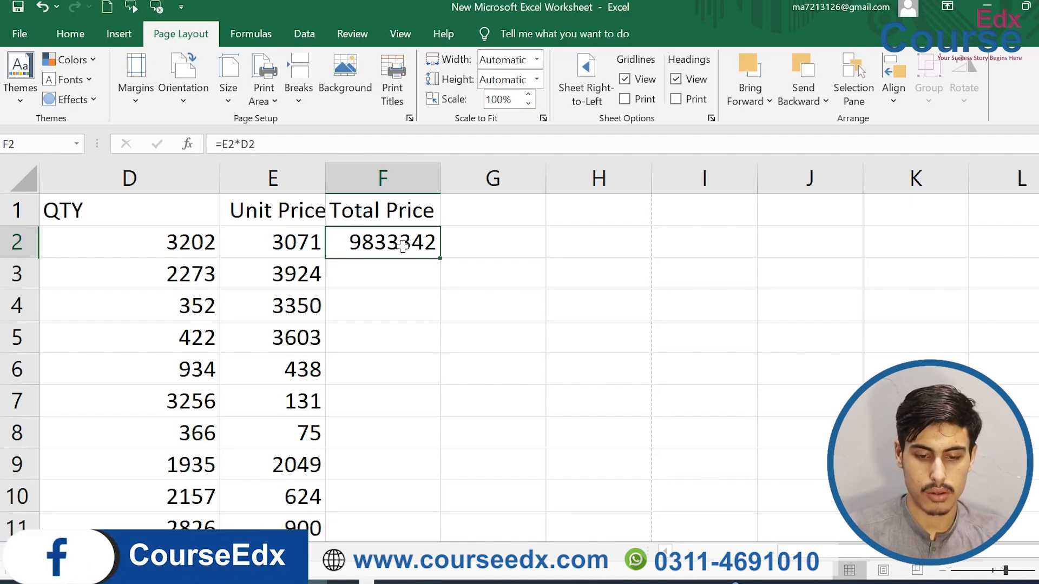
double_click(441, 258)
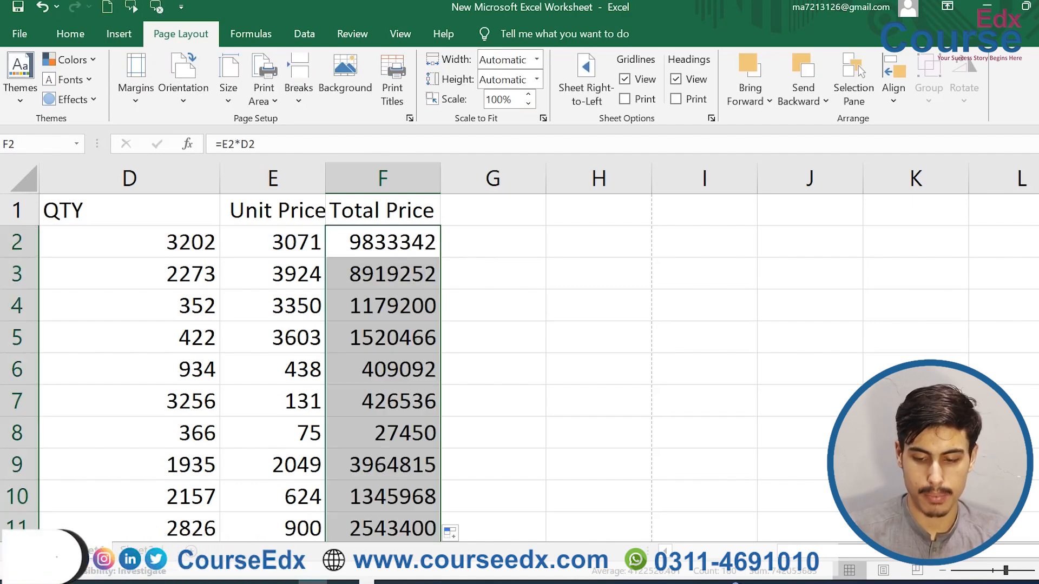
- Delete the empty column before Customer Name and format the header row with bold red text on a yellow fill
scroll(721, 539, left, 3)
click(92, 178)
key(ctrl+minus)
drag(124, 211, 687, 210)
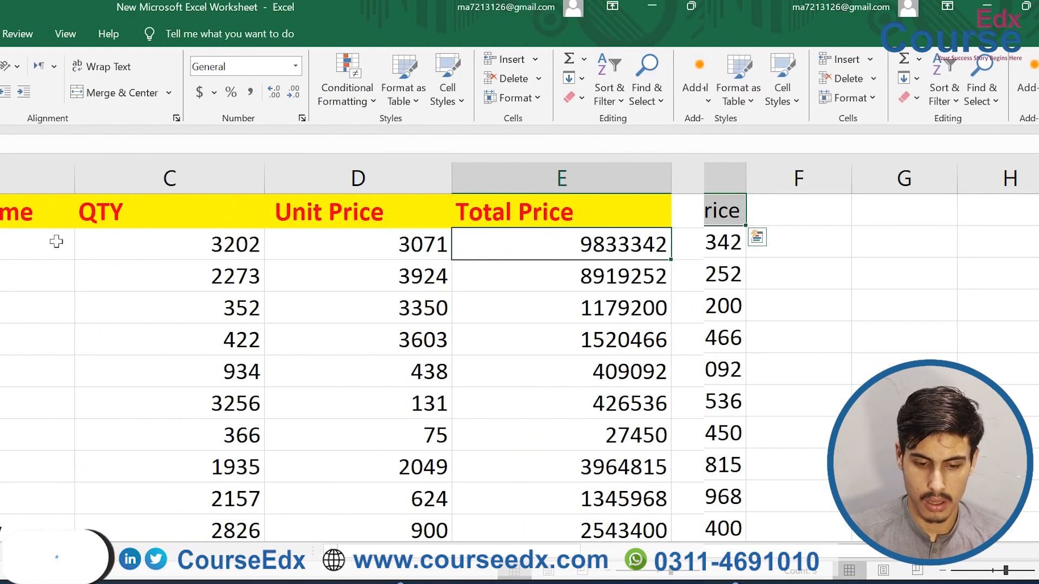
- Examine in the print preview which pages carry the header row, then return to the sheet and select cell A1
key(ctrl+p)
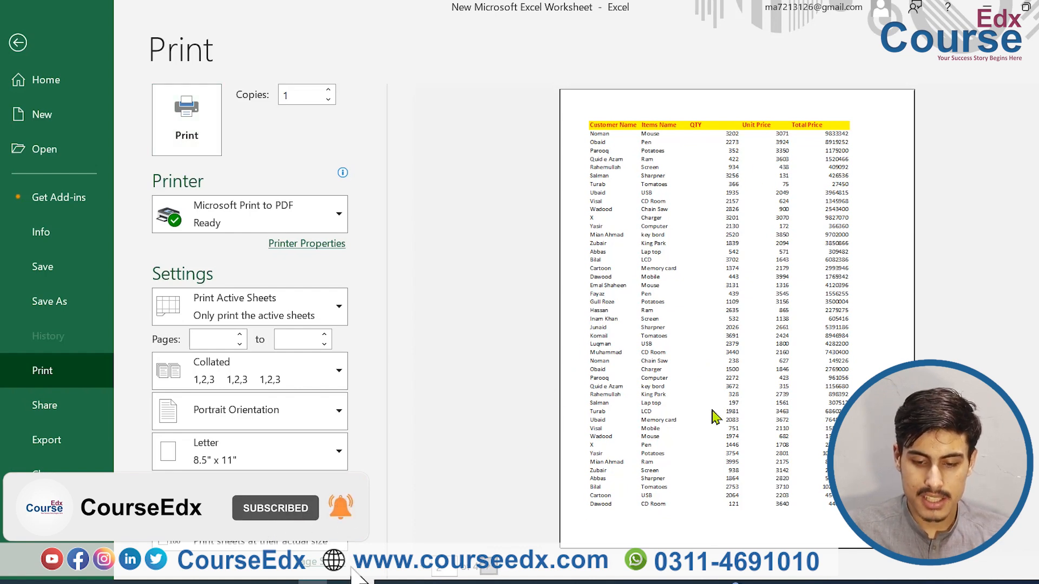
scroll(720, 281, down, 1)
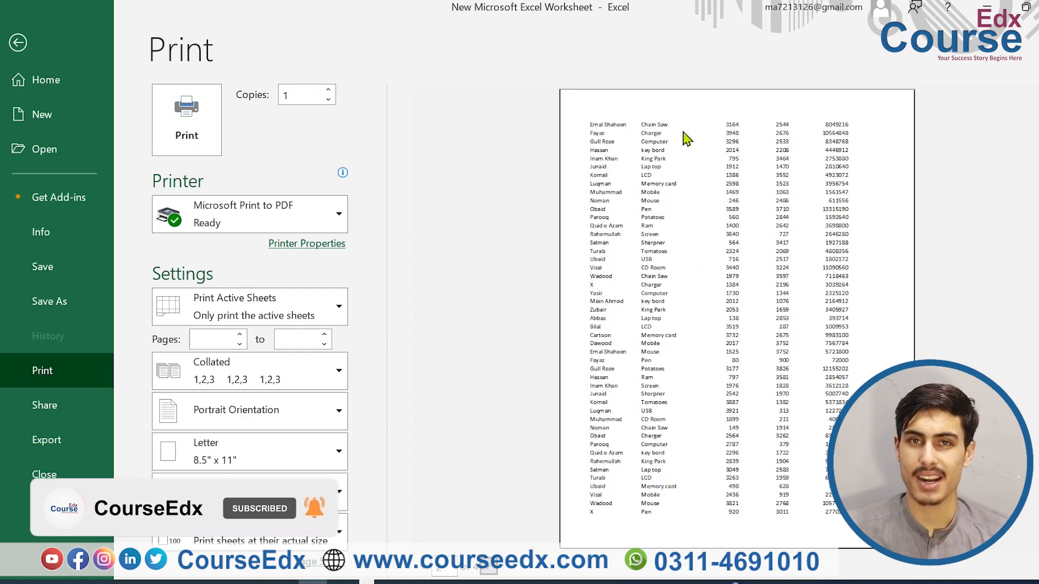
scroll(796, 358, down, 1)
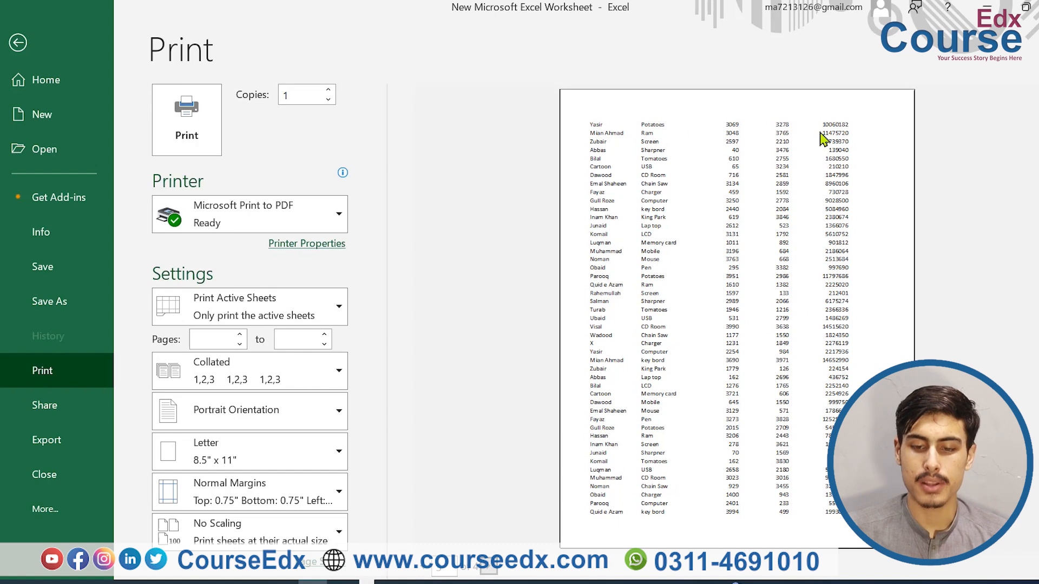
click(485, 577)
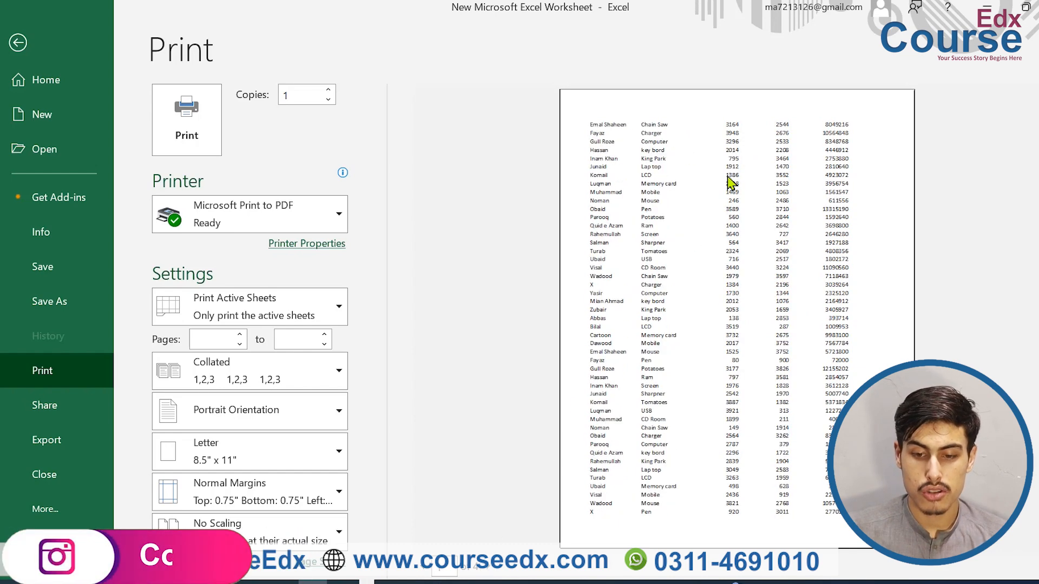
scroll(727, 178, up, 3)
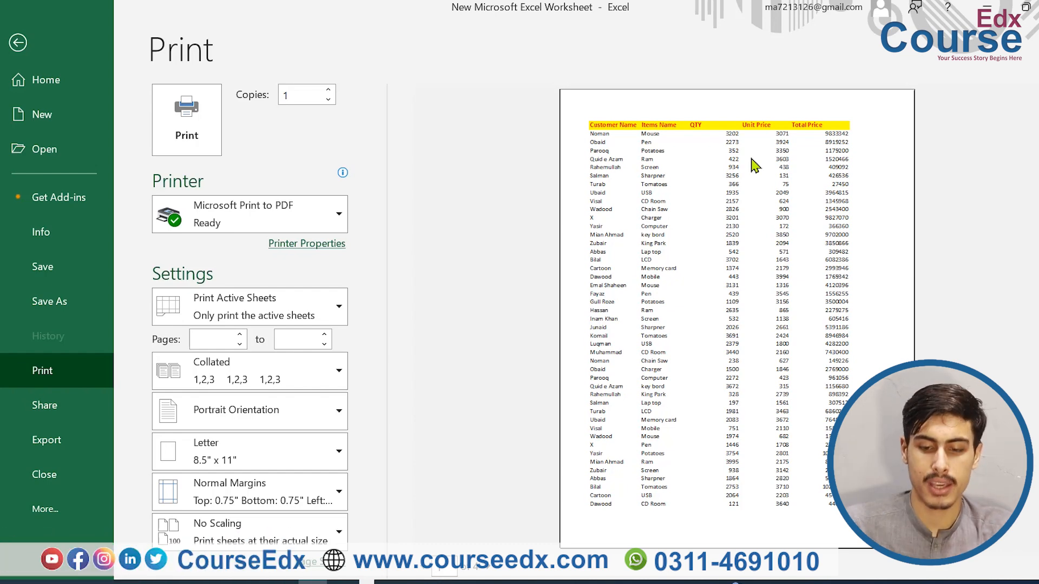
click(18, 43)
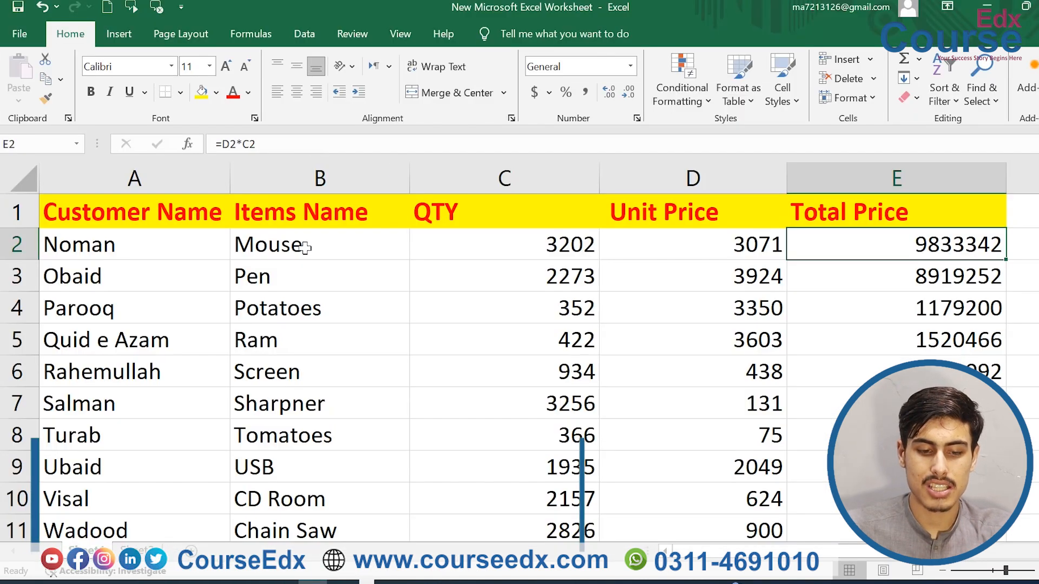
click(164, 215)
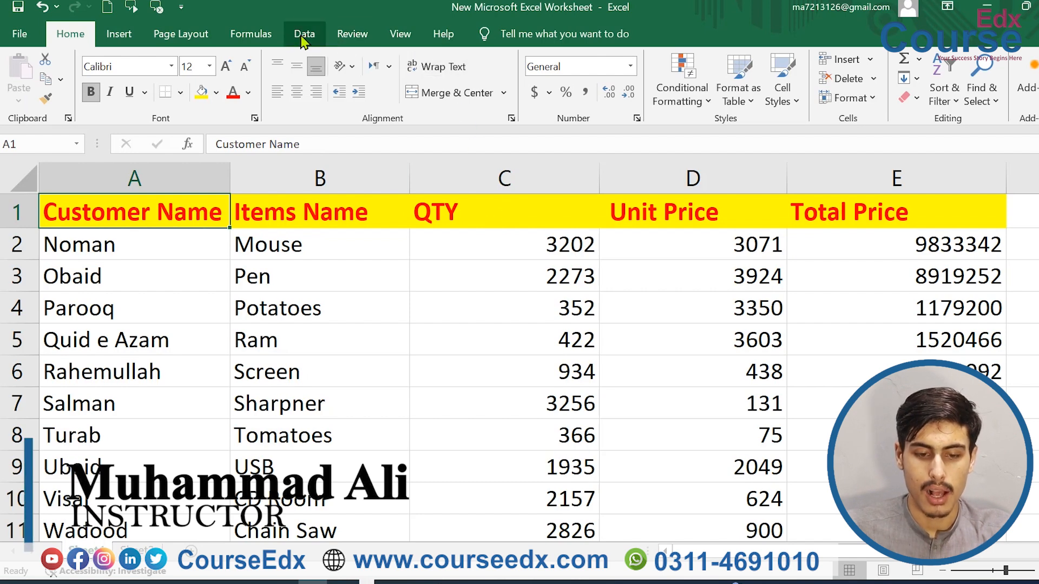
- Set the header row $1:$1 as the print title row to repeat at the top of every page
click(186, 35)
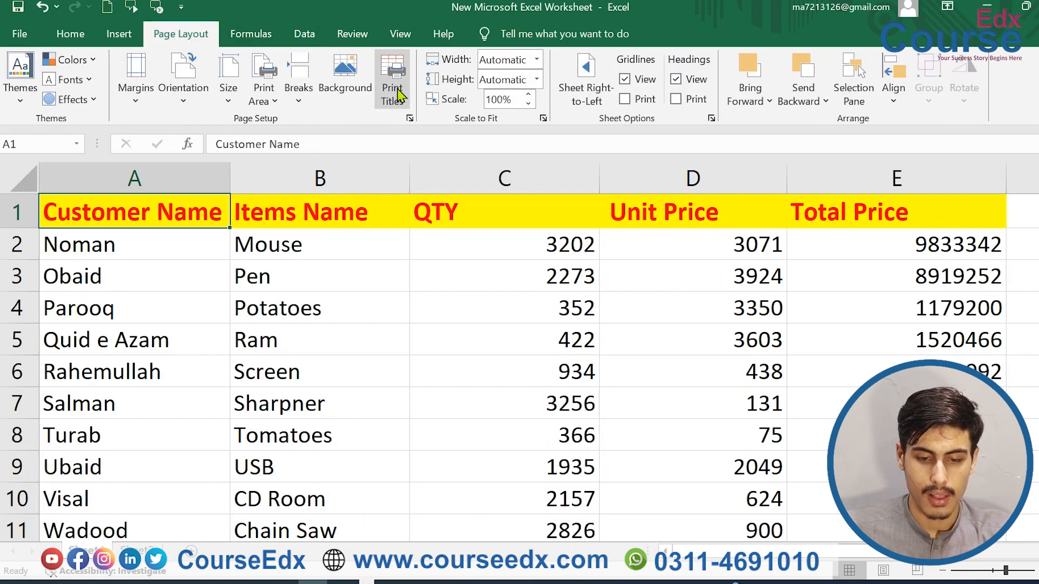
click(395, 93)
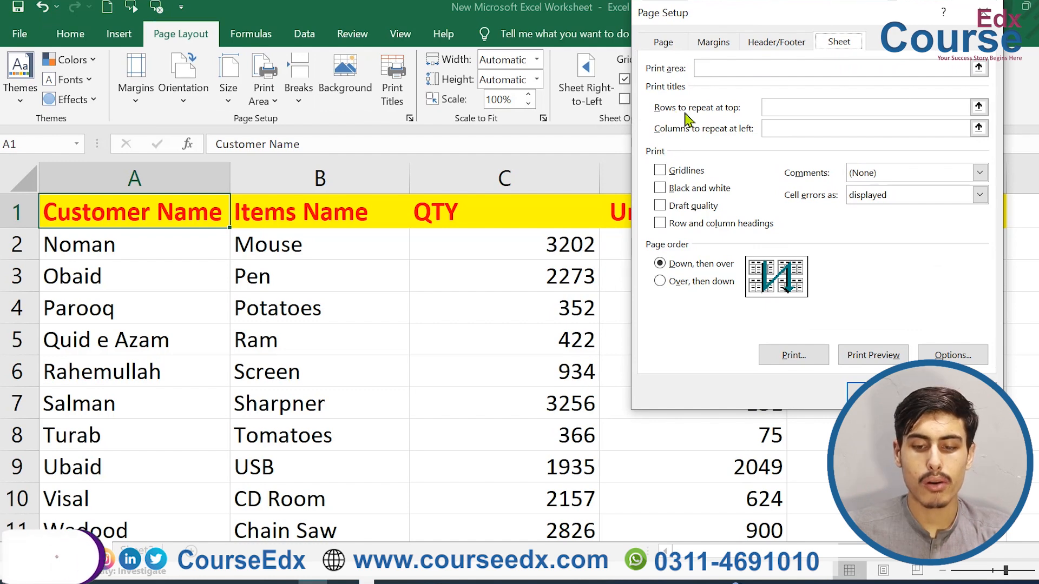
click(774, 105)
click(776, 106)
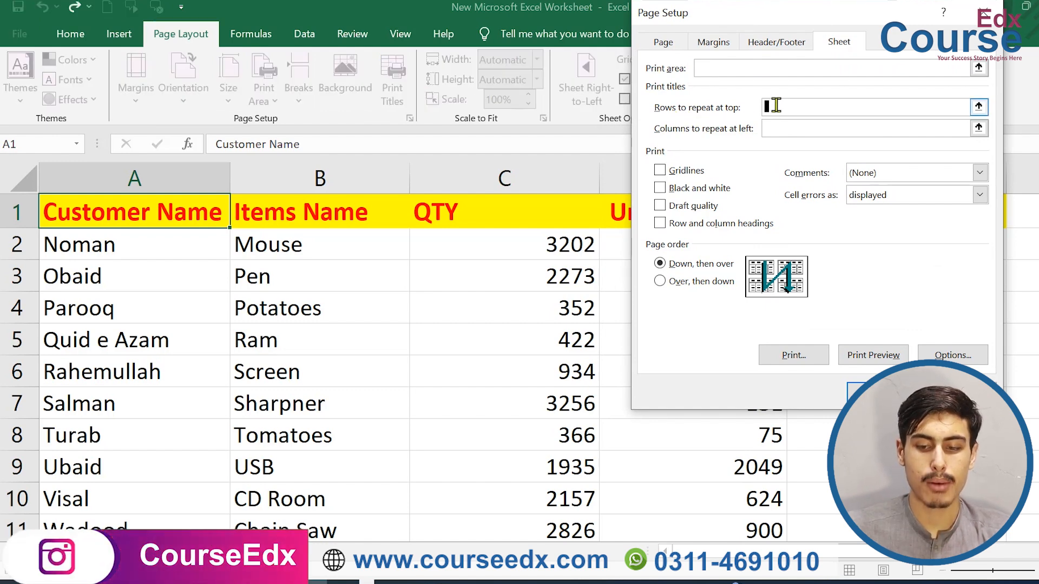
drag(807, 20, 942, 43)
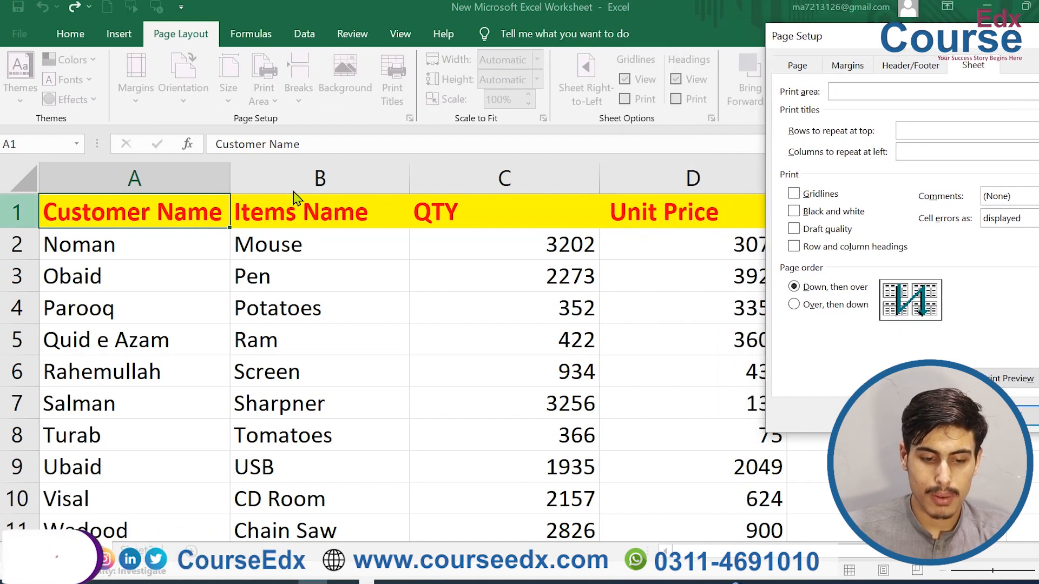
click(81, 206)
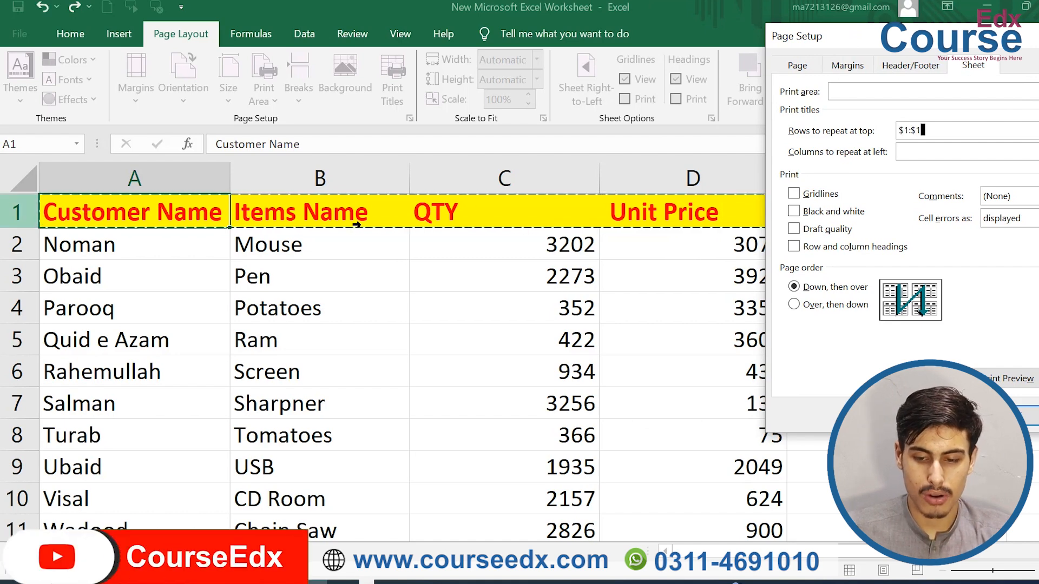
click(1024, 416)
click(512, 309)
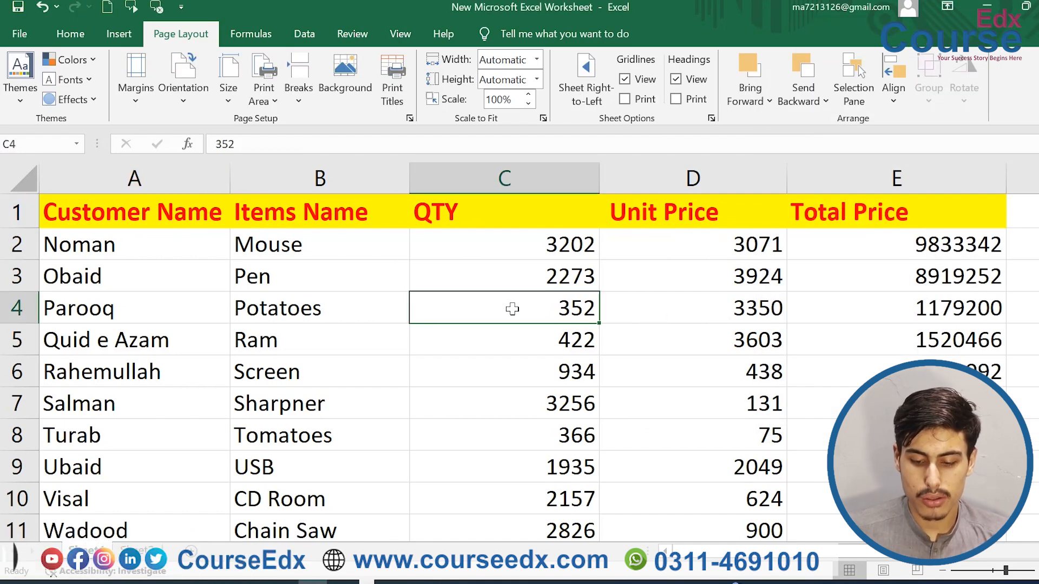
- Check in the print preview whether the header row repeats on the following pages, and return to the sheet
key(ctrl+p)
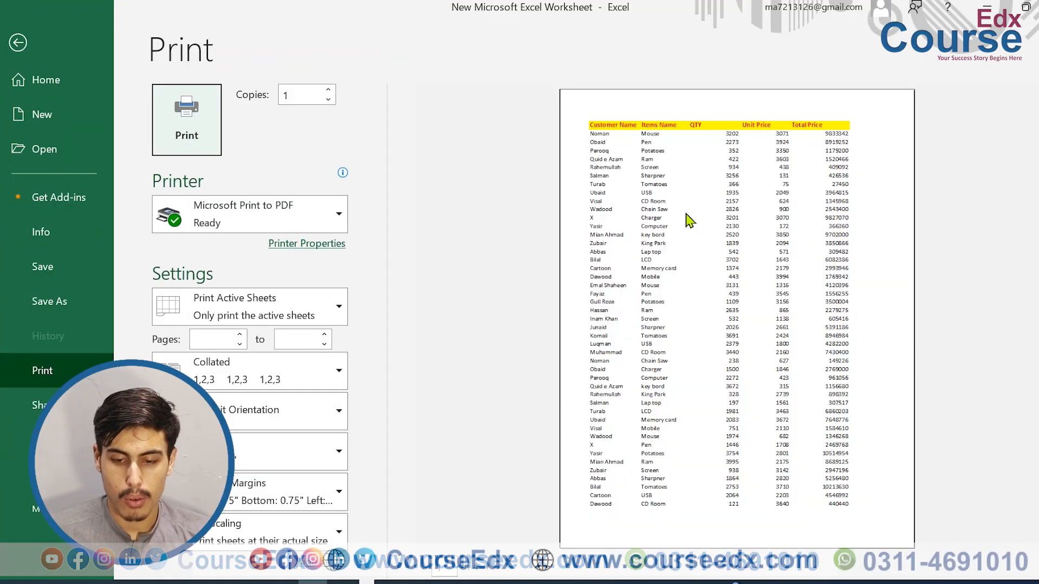
click(492, 565)
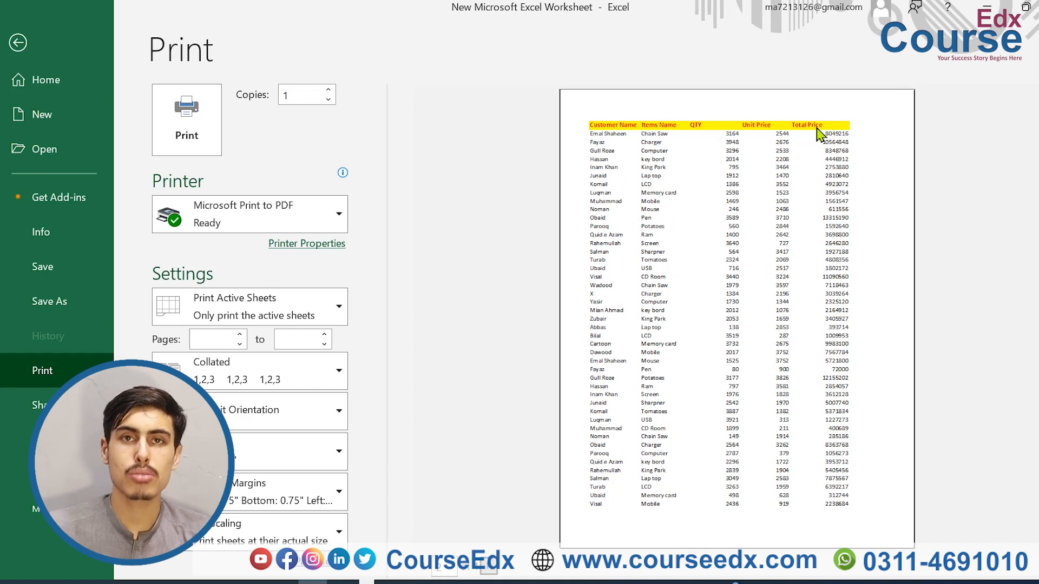
click(484, 575)
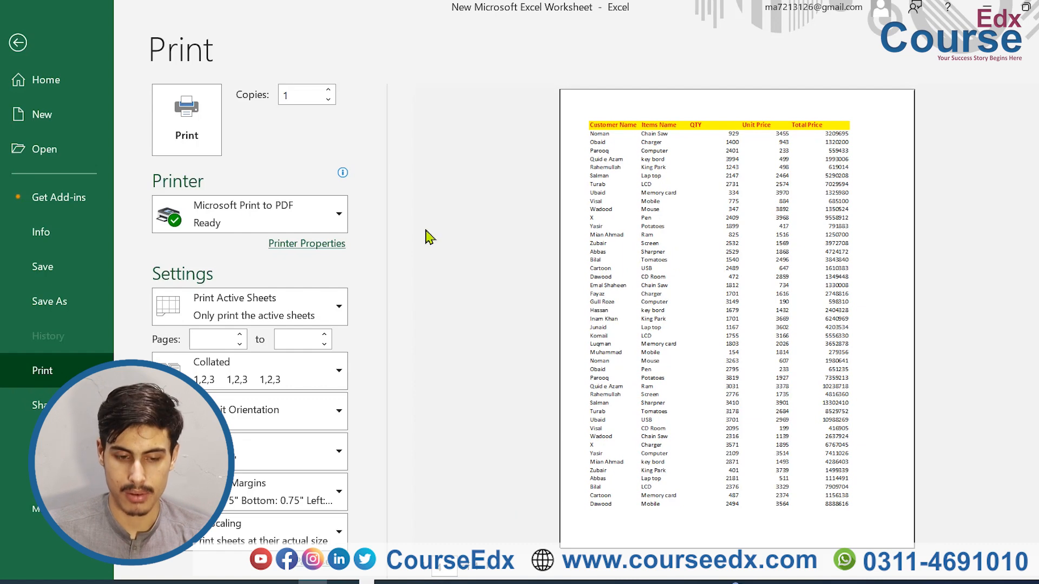
click(18, 43)
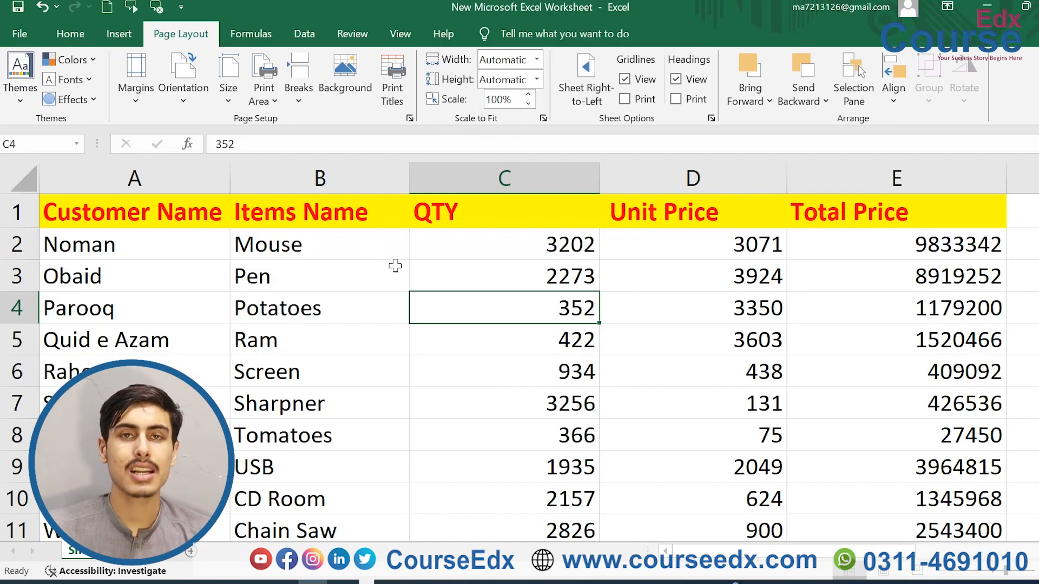
click(361, 293)
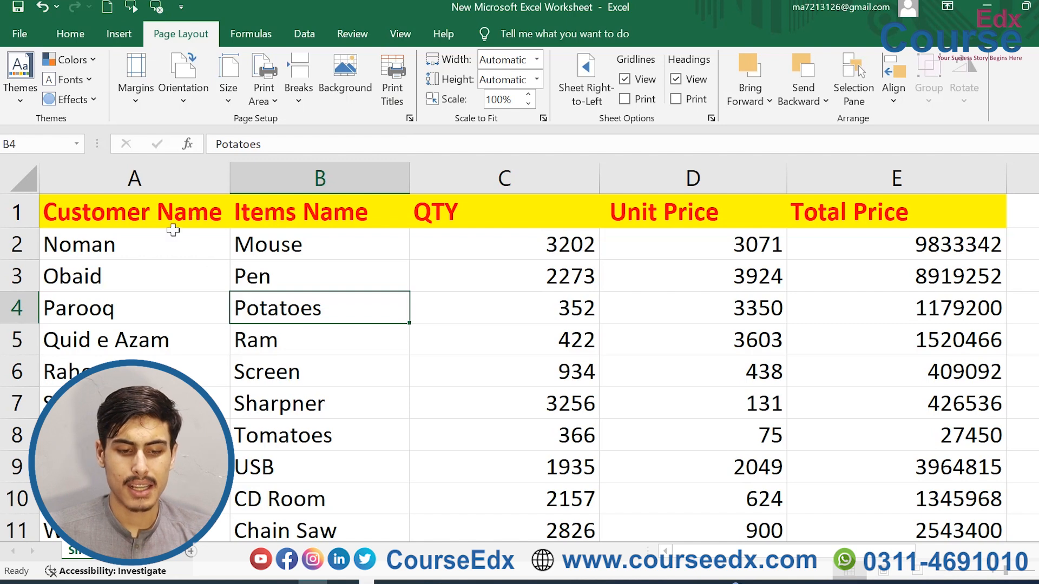
- Select the Customer Name column, review the print title settings for repeated rows and columns, and close the settings
click(180, 180)
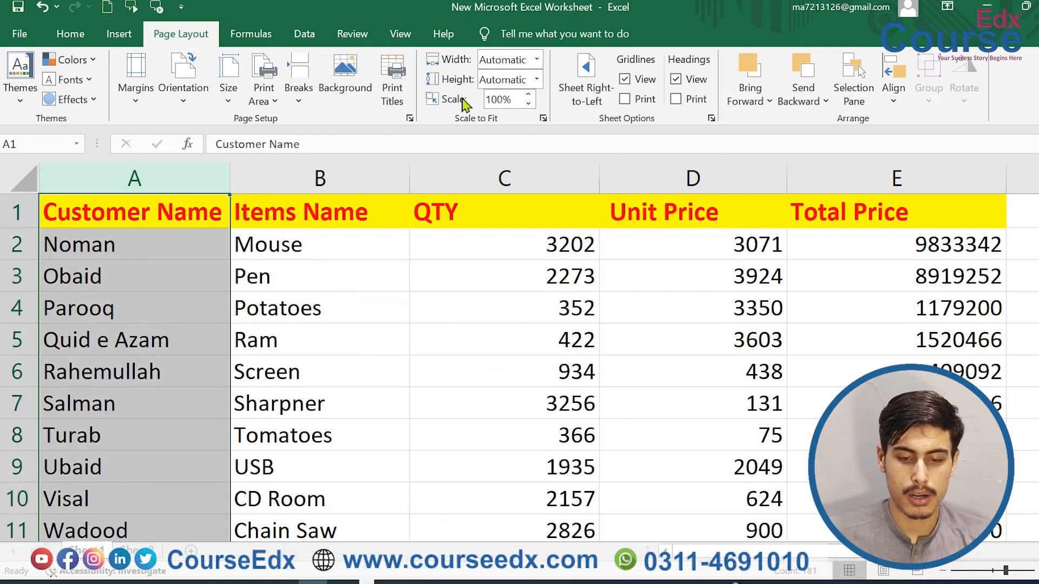
click(401, 96)
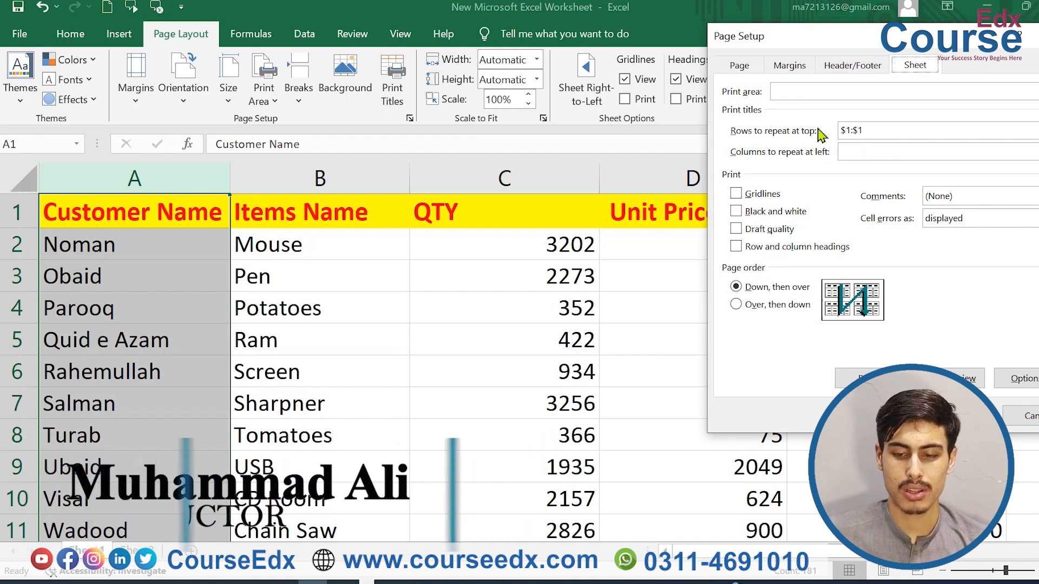
click(863, 134)
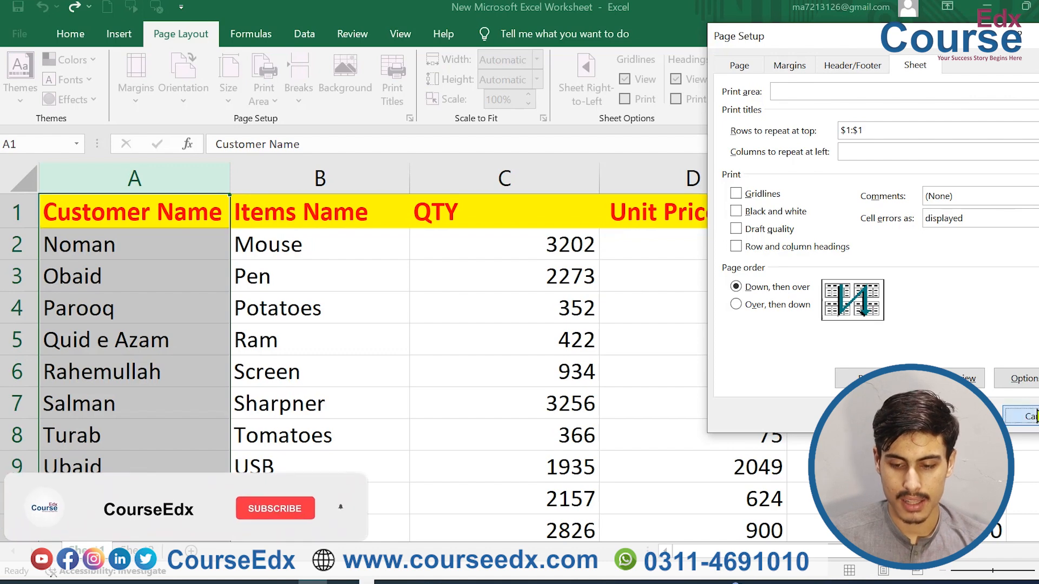
click(963, 416)
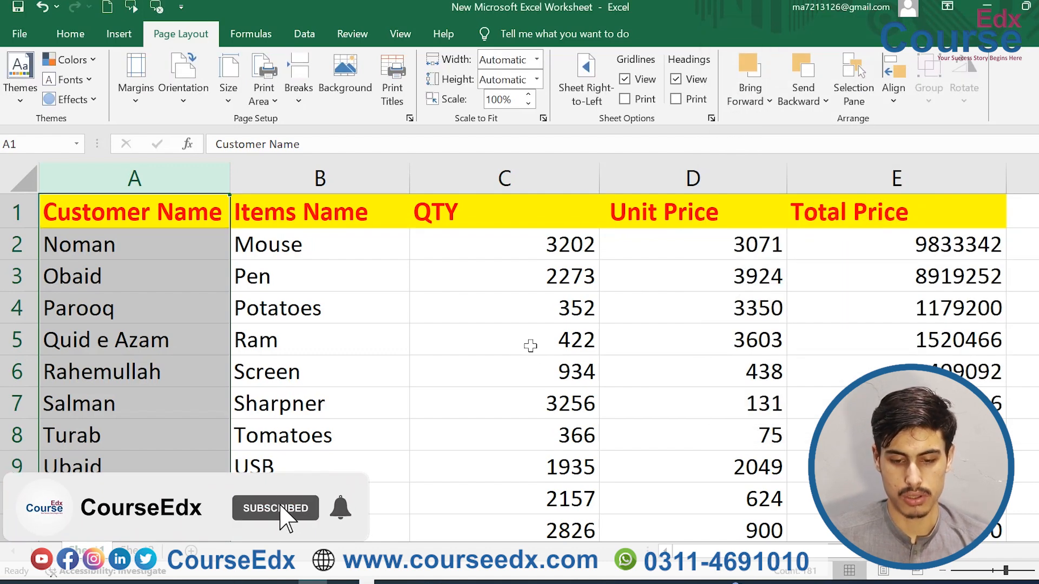